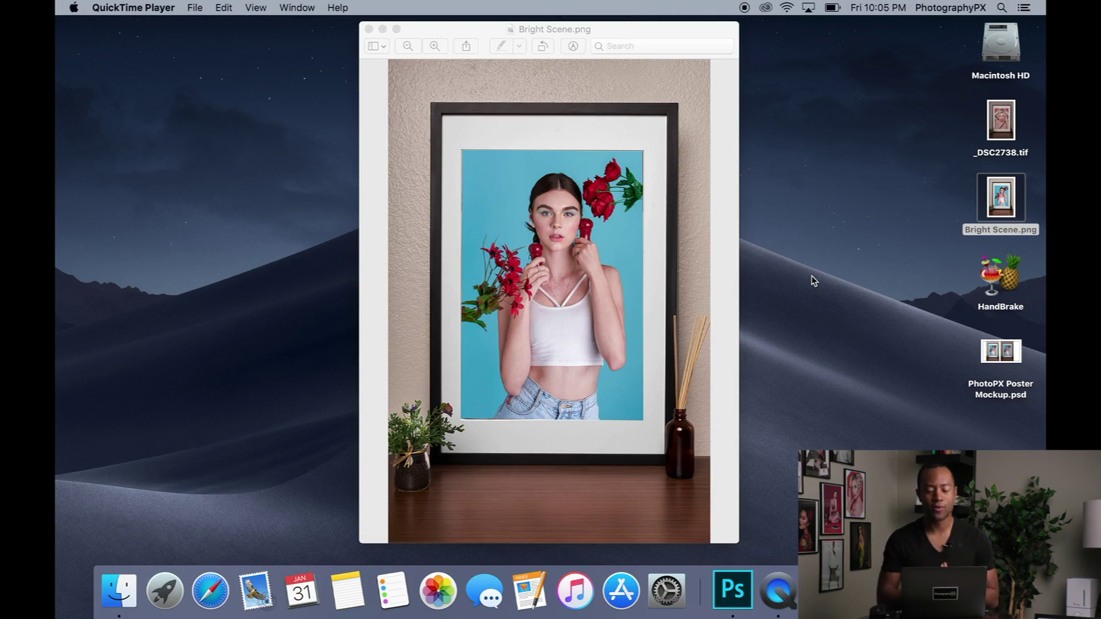
Step: Preview _DSC2738.tif from the desktop and place it side by side with the Bright Scene.png window for comparison
left_click(1012, 123)
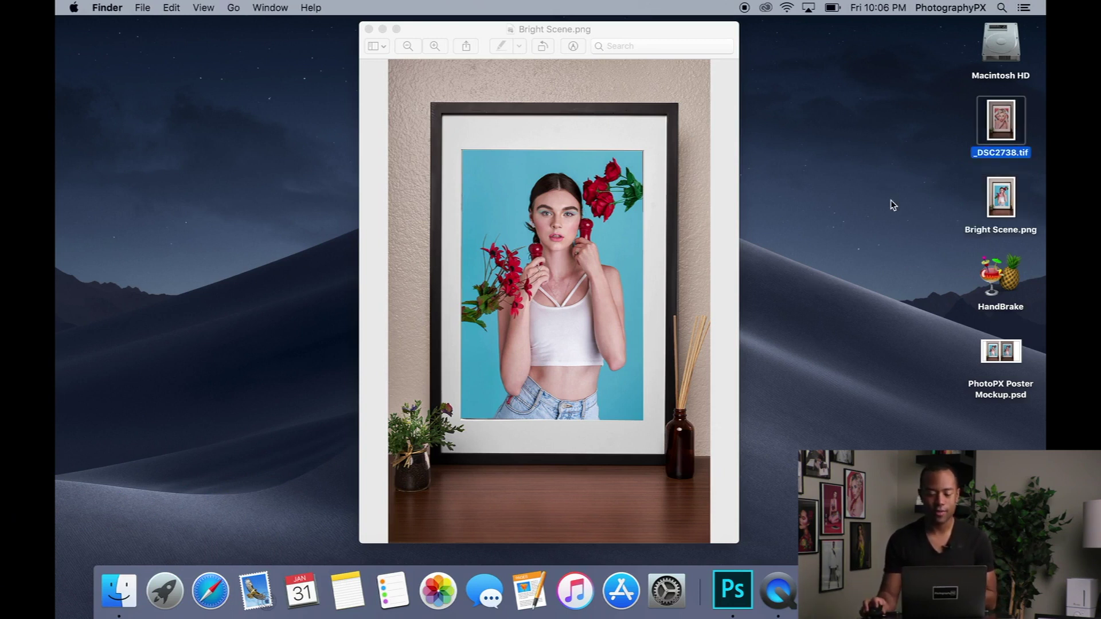
key("space")
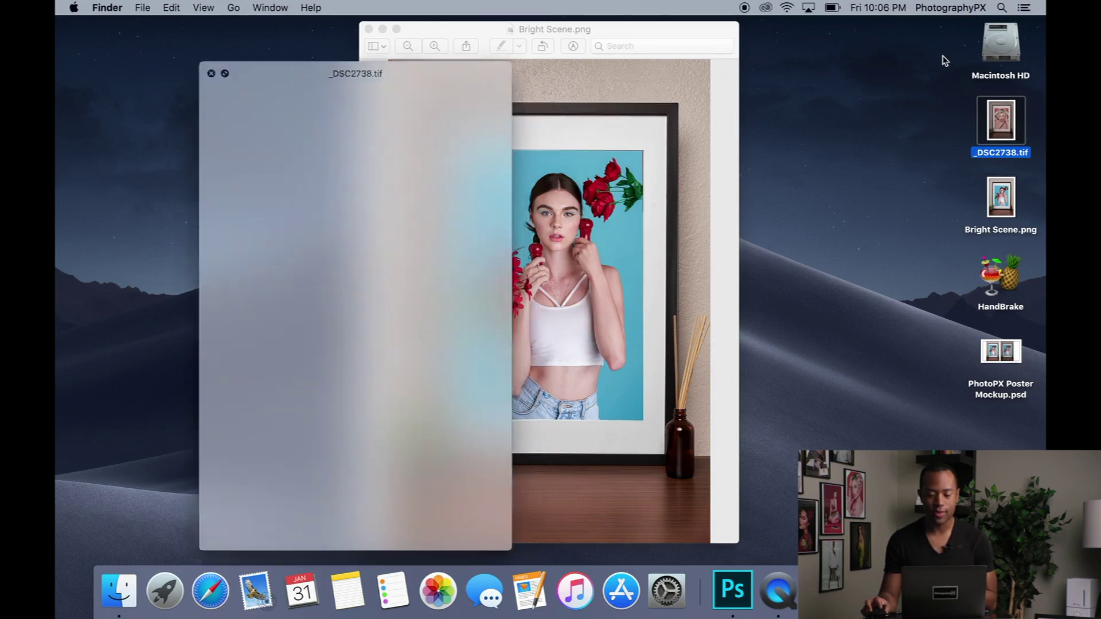
left_click_drag(310, 84, 167, 64)
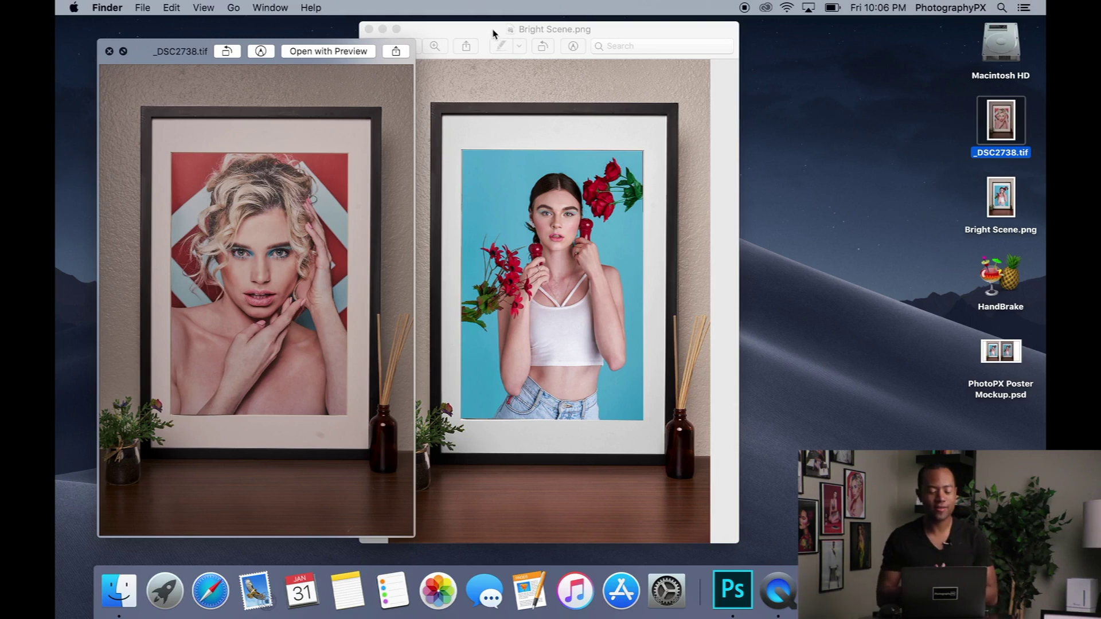
left_click_drag(493, 35, 600, 39)
mouse_move(170, 53)
left_mouse_down()
mouse_move(179, 30)
mouse_move(178, 40)
left_mouse_up()
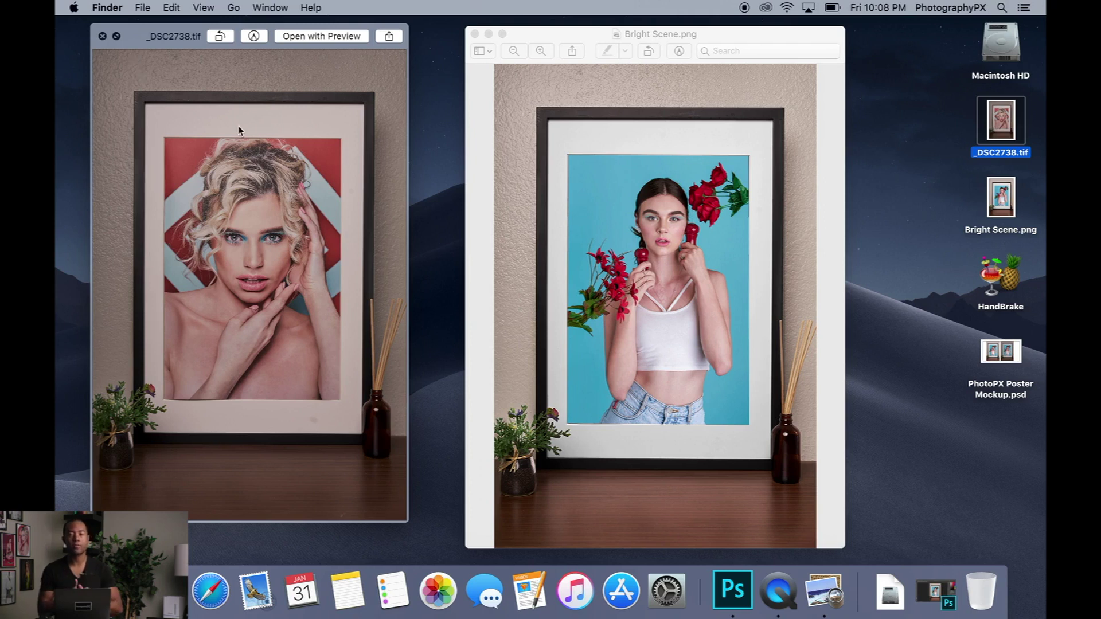
Step: Close the image preview, switch to Photoshop, and put the poster mockup in Full Screen Mode with the panels shown
key("space")
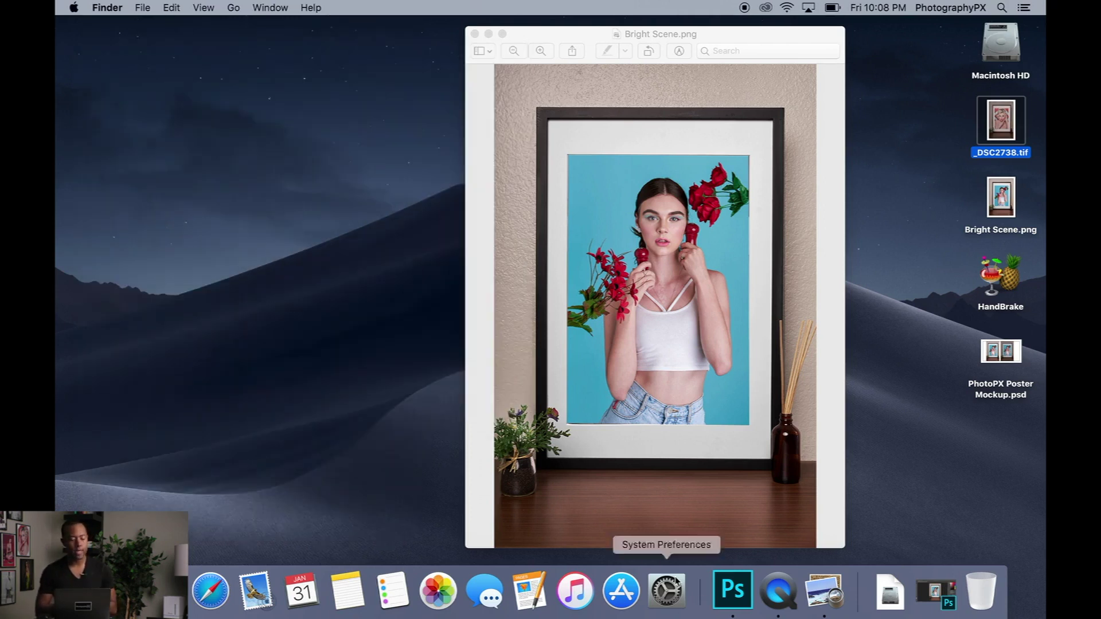
left_click(733, 590)
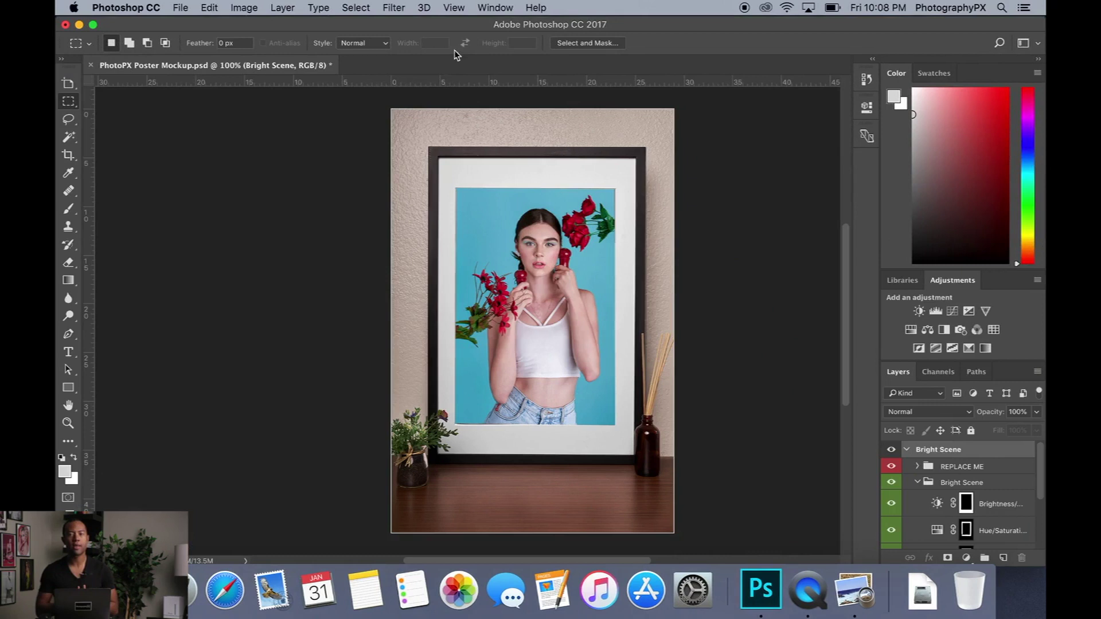
left_click(455, 8)
mouse_move(503, 212)
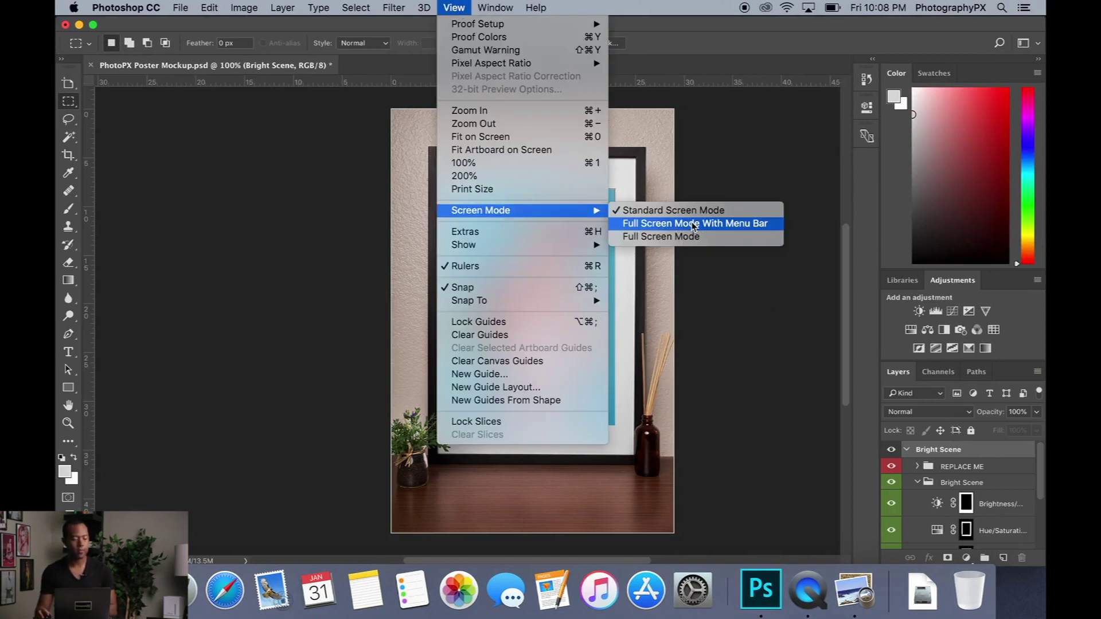
left_click(693, 237)
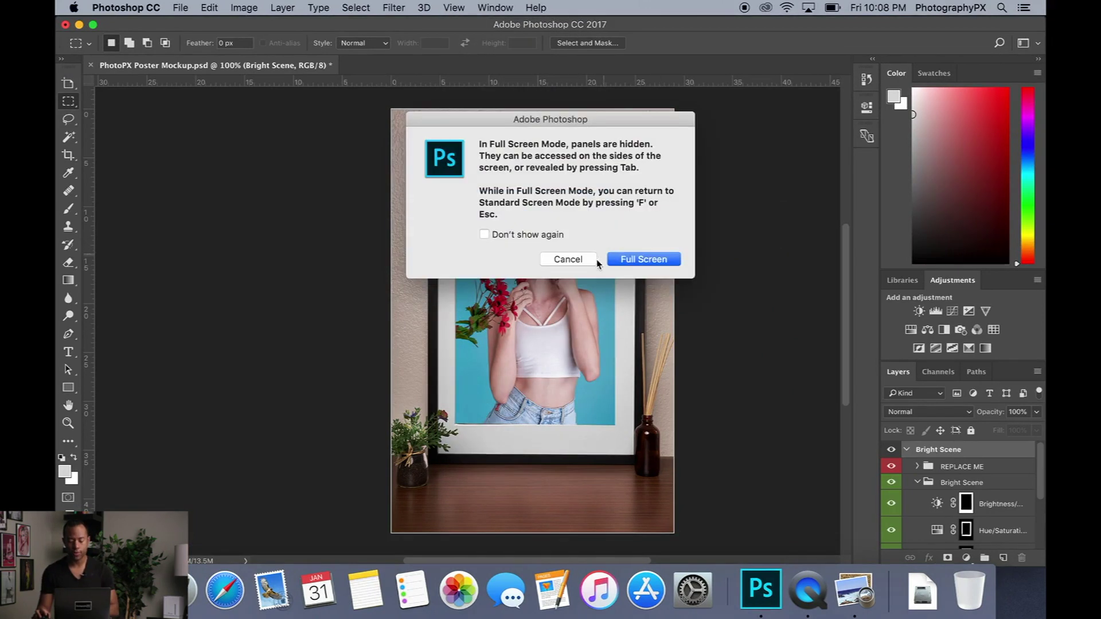
left_click(646, 263)
key("Tab")
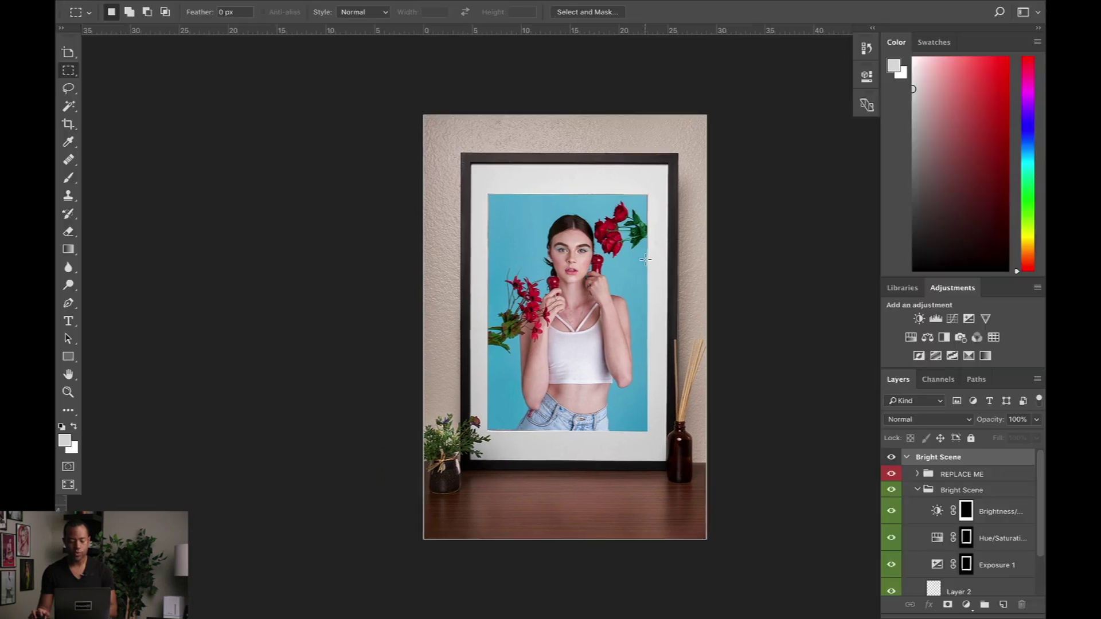
Step: Collapse the inner Bright Scene group and hide the REPLACE ME, Bright Scene and Bright Scene copy groups
key("ctrl+plus")
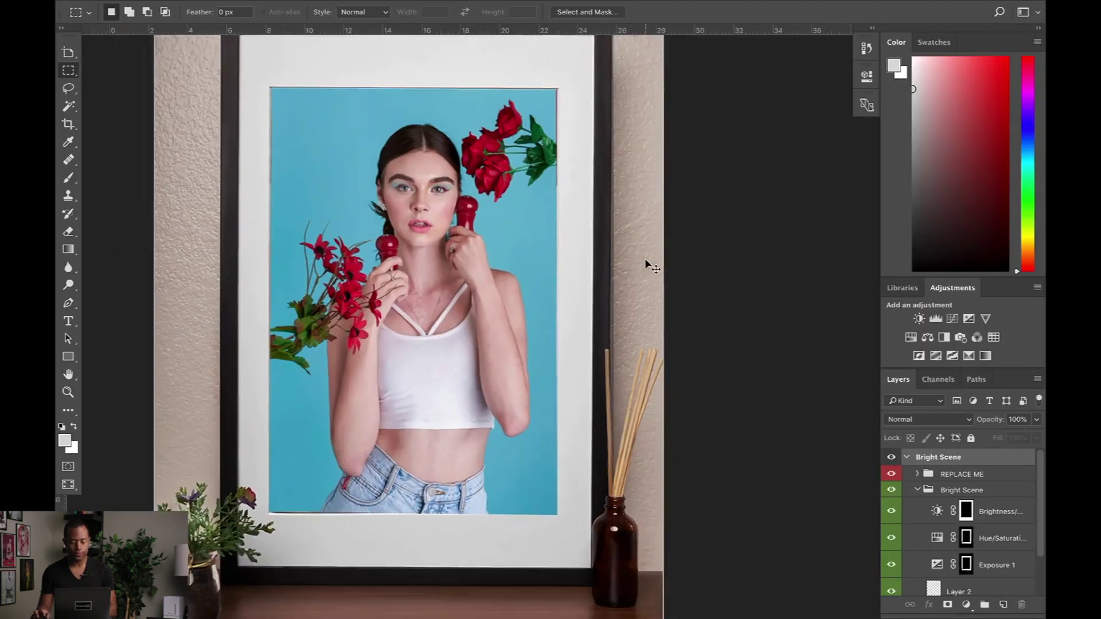
key("ctrl+minus")
scroll(945, 492, "down", 2)
scroll(945, 492, "up", 2)
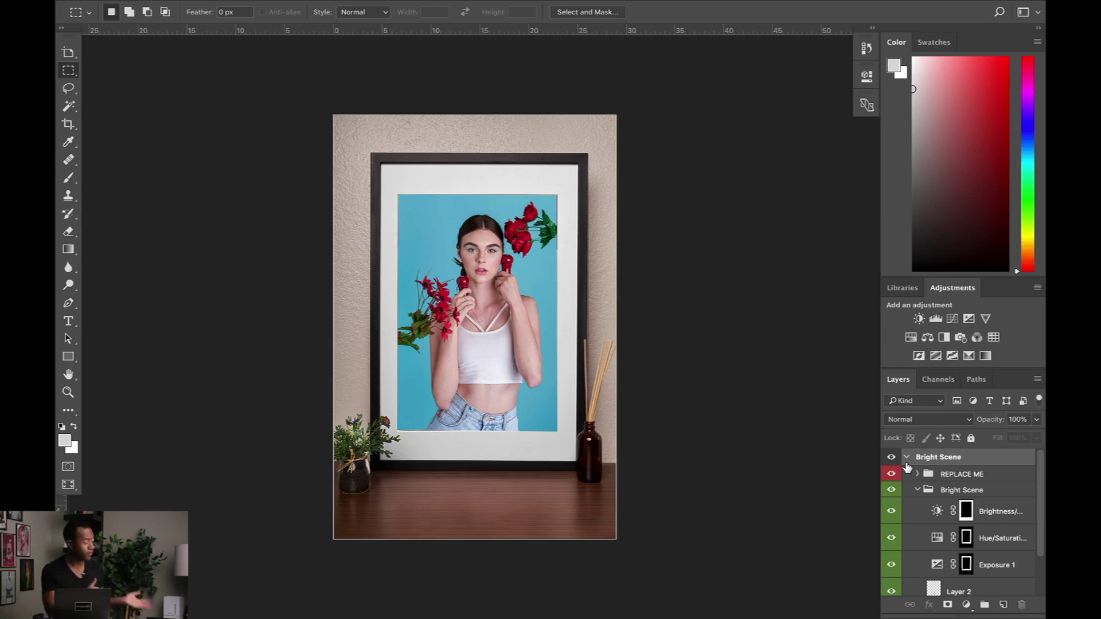
left_click(919, 491)
left_click(918, 491)
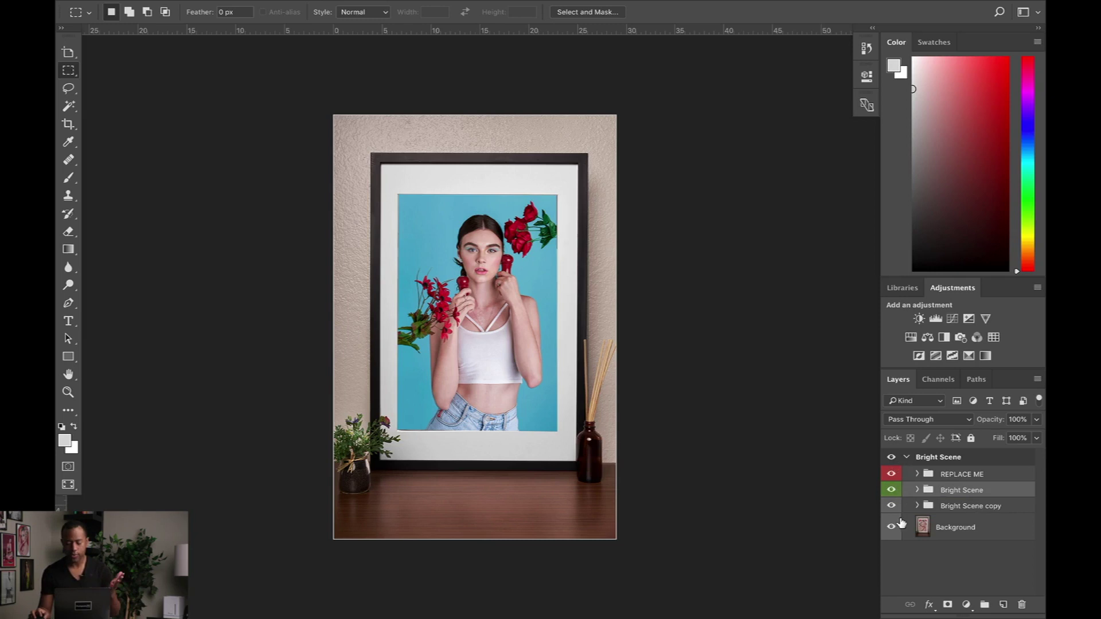
left_click_drag(891, 505, 892, 476)
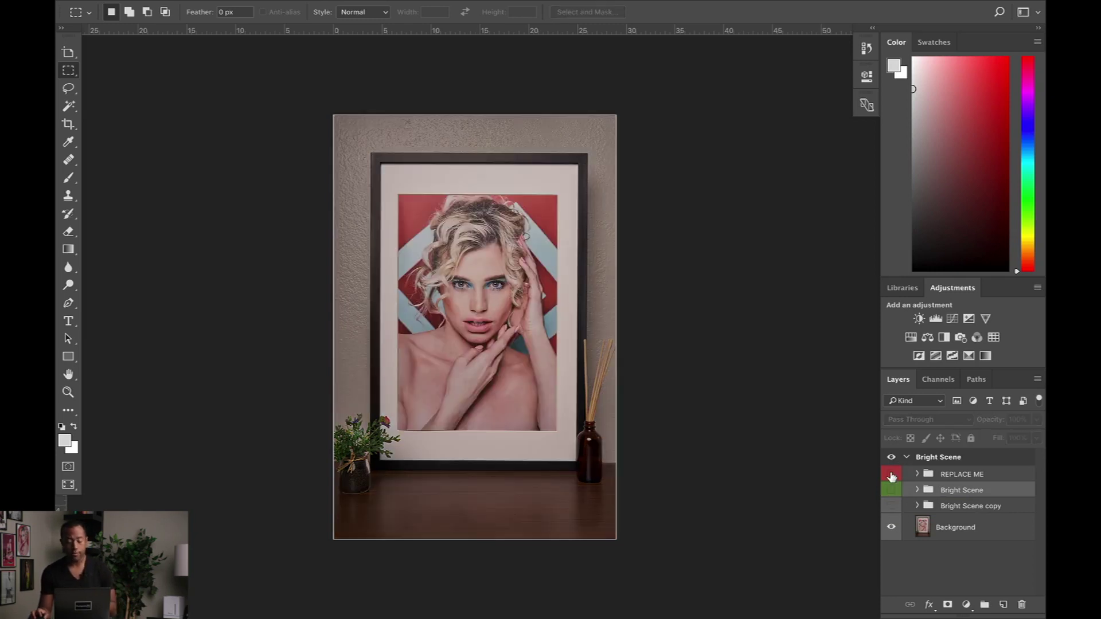
left_click(891, 506)
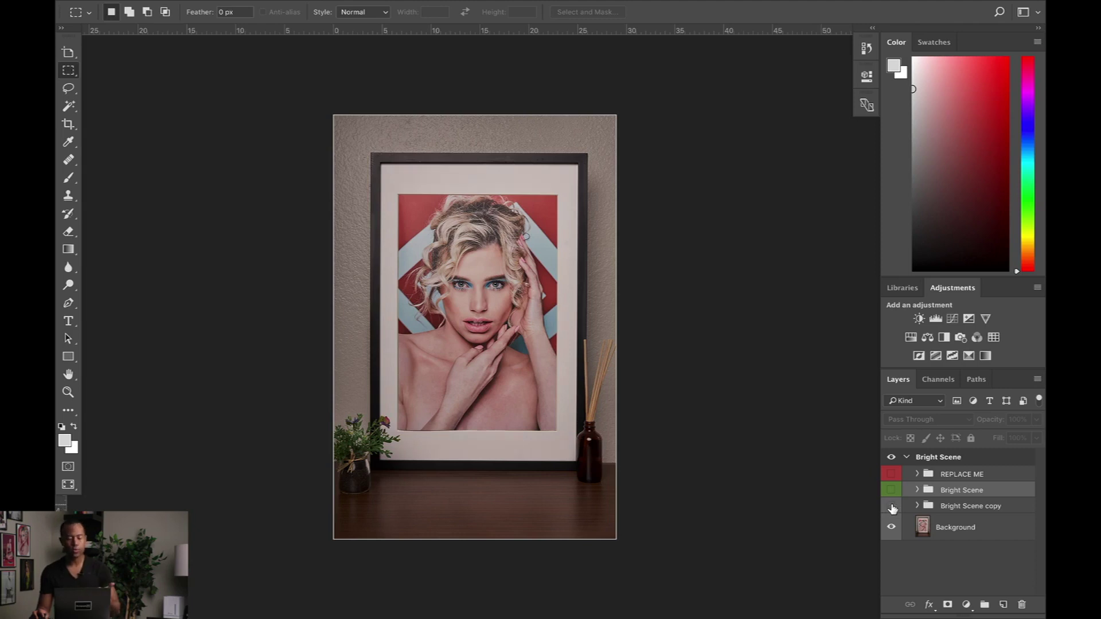
Step: Make the Bright Scene copy group visible and expand it to list its layers
scroll(525, 357, "up", 3)
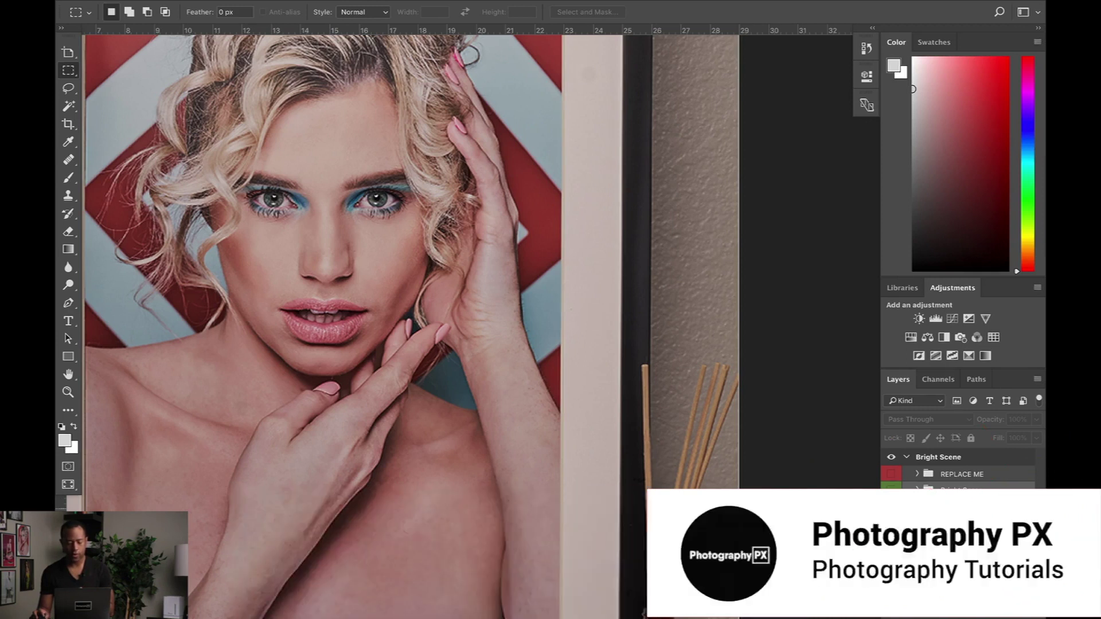
left_click(891, 507)
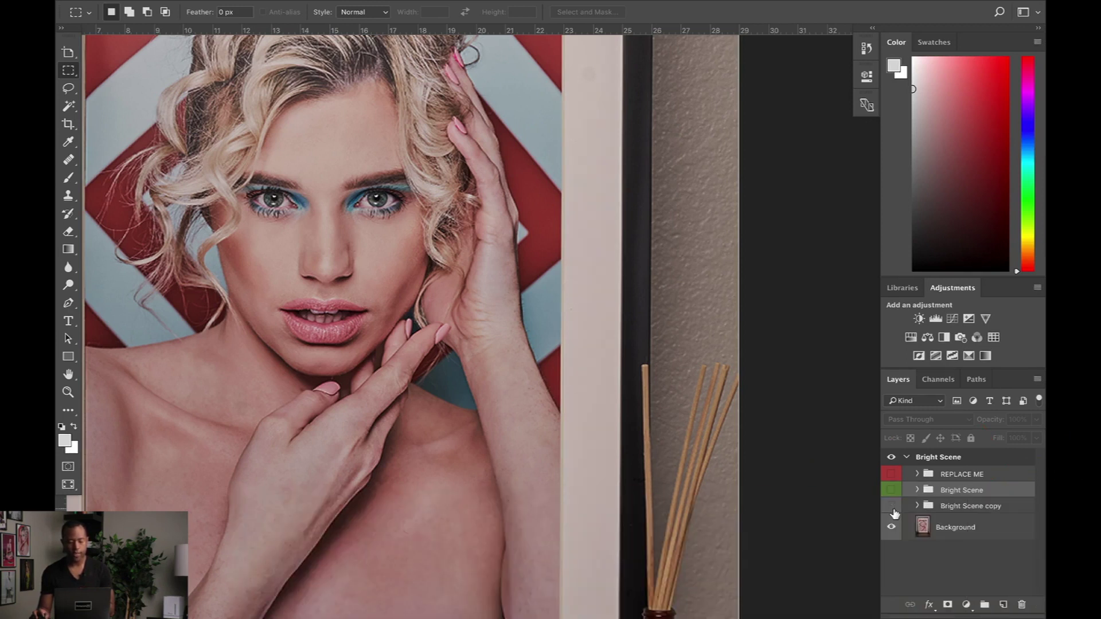
left_click(892, 506)
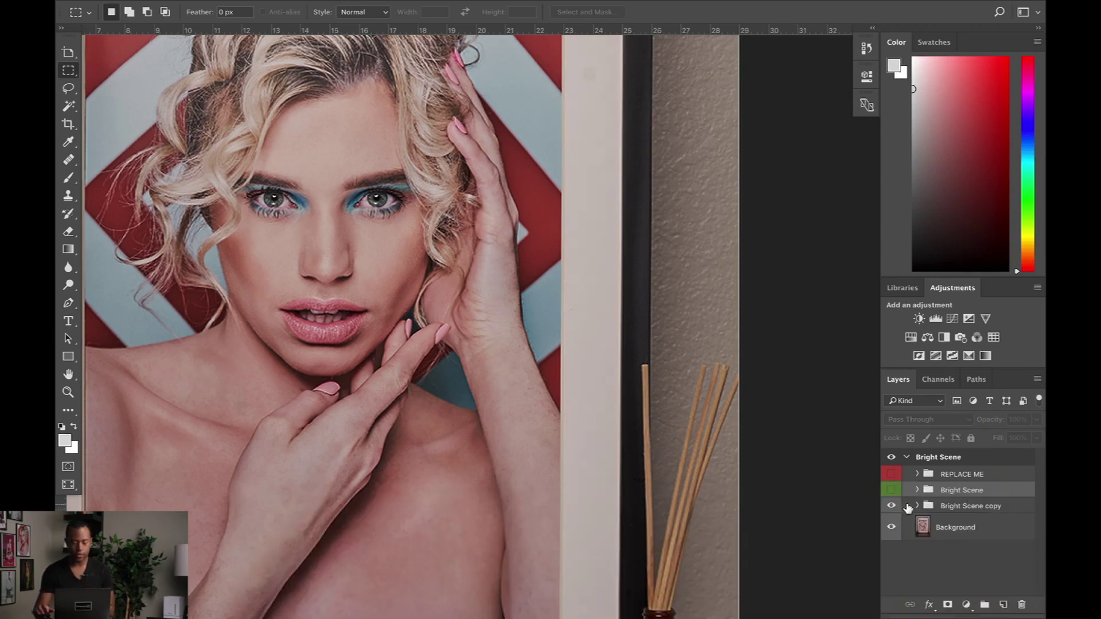
left_click(918, 506)
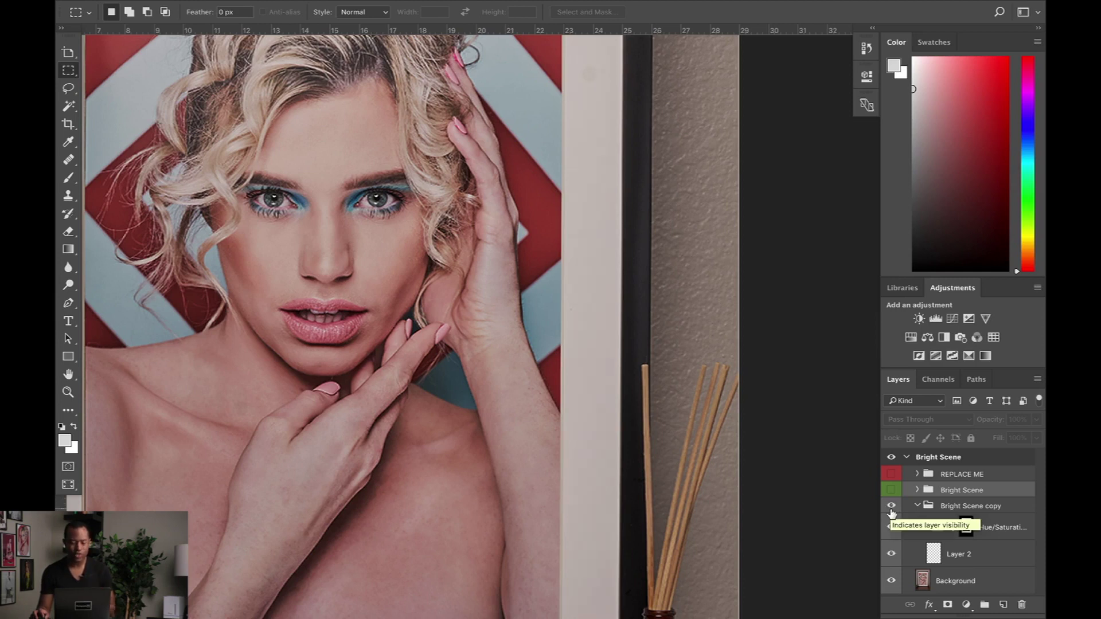
Step: Inspect the lower edge of the framed print, comparing it with Layer 2 hidden and shown
scroll(559, 429, "left", 5)
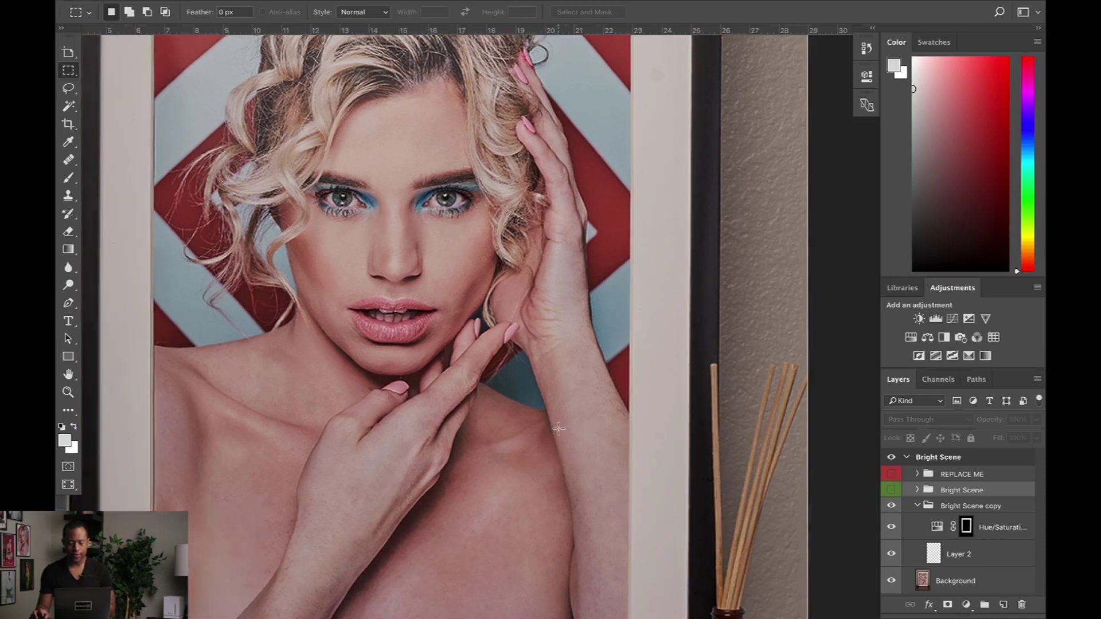
scroll(559, 429, "down", 3)
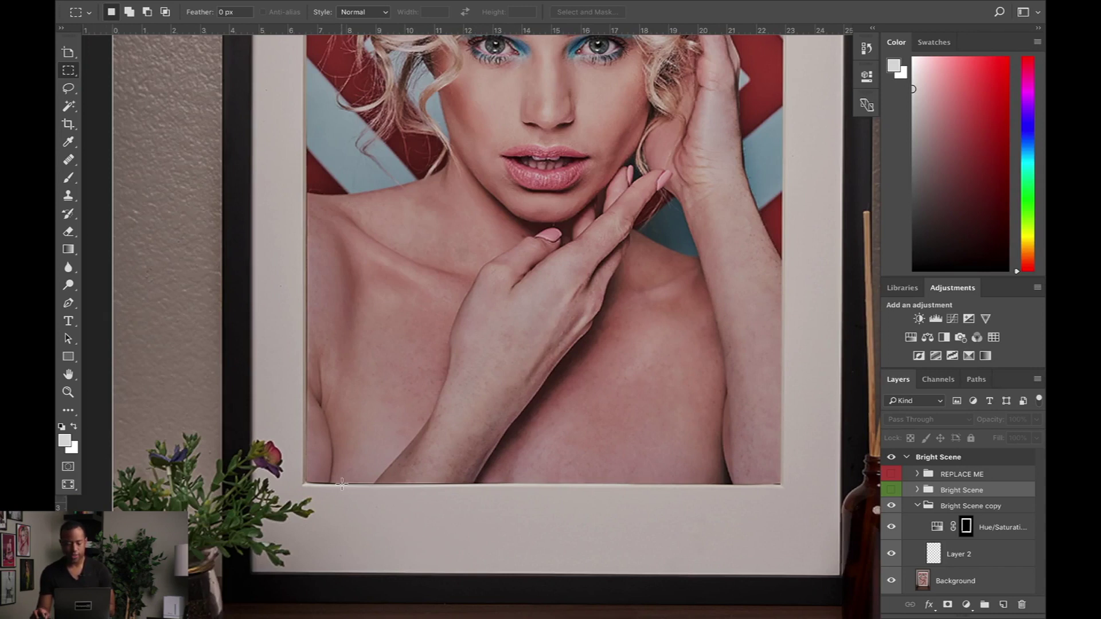
scroll(351, 485, "up", 2)
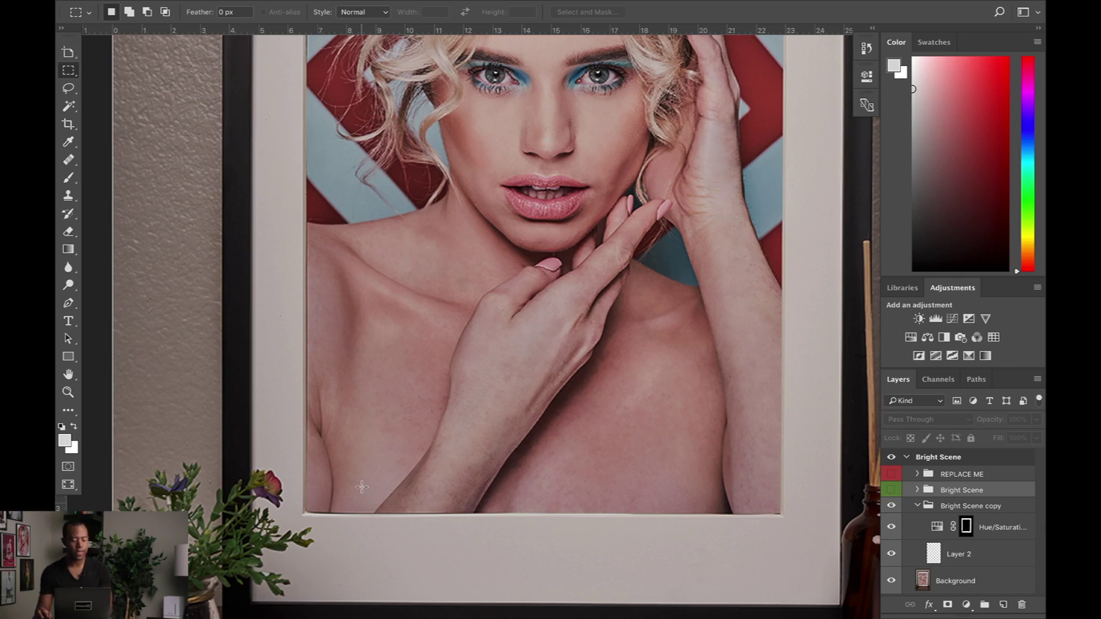
scroll(333, 510, "up", 5)
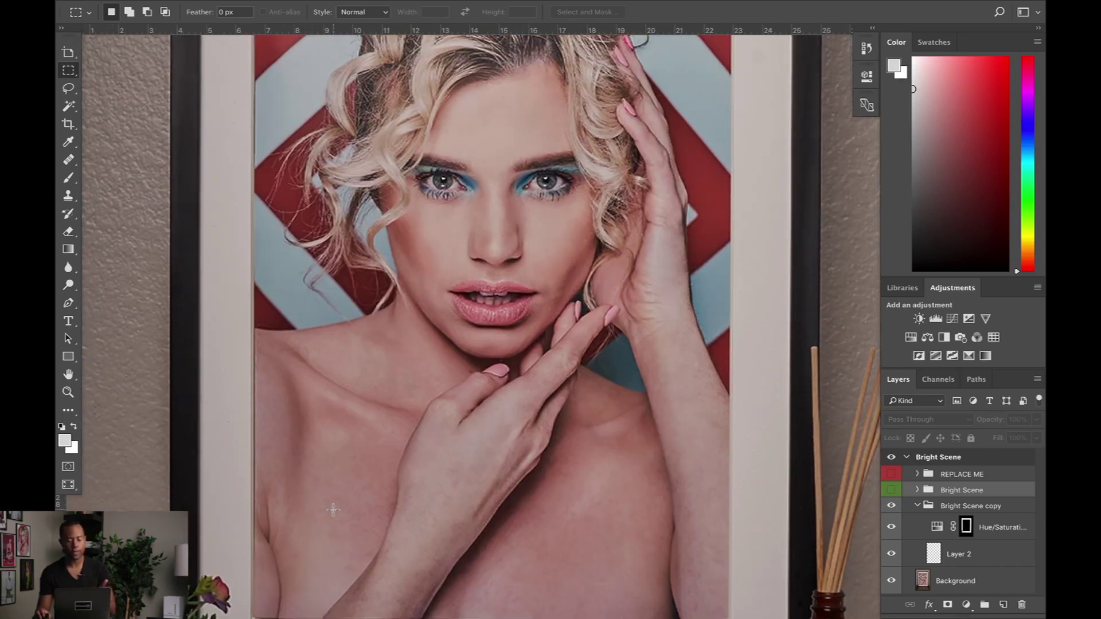
scroll(333, 510, "down", 5)
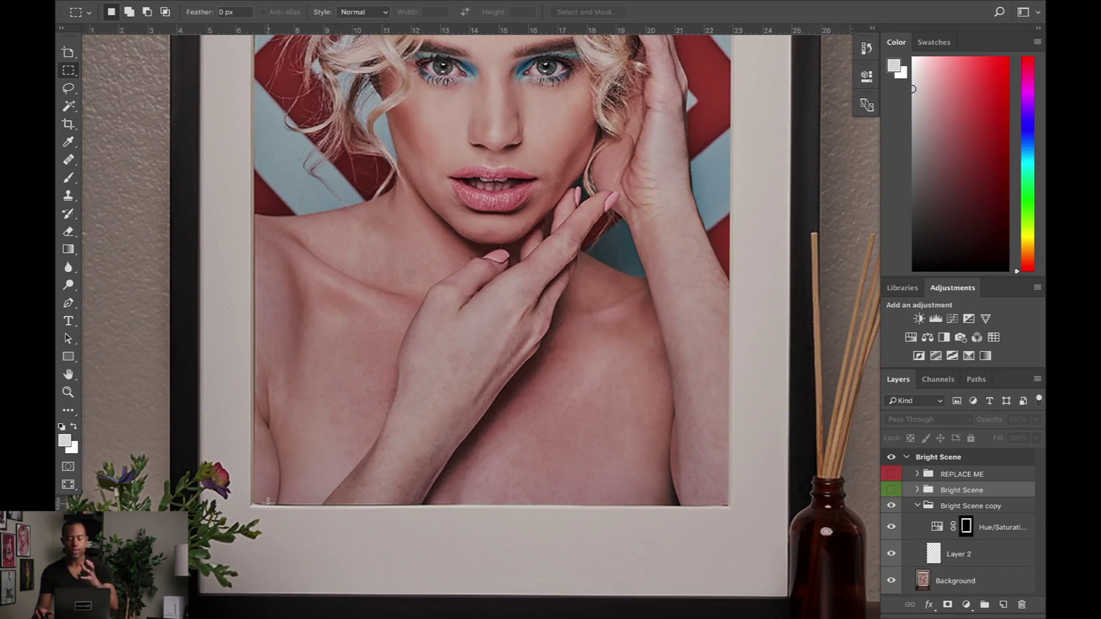
left_click(891, 554)
left_click(890, 555)
left_click(889, 556)
left_click(889, 557)
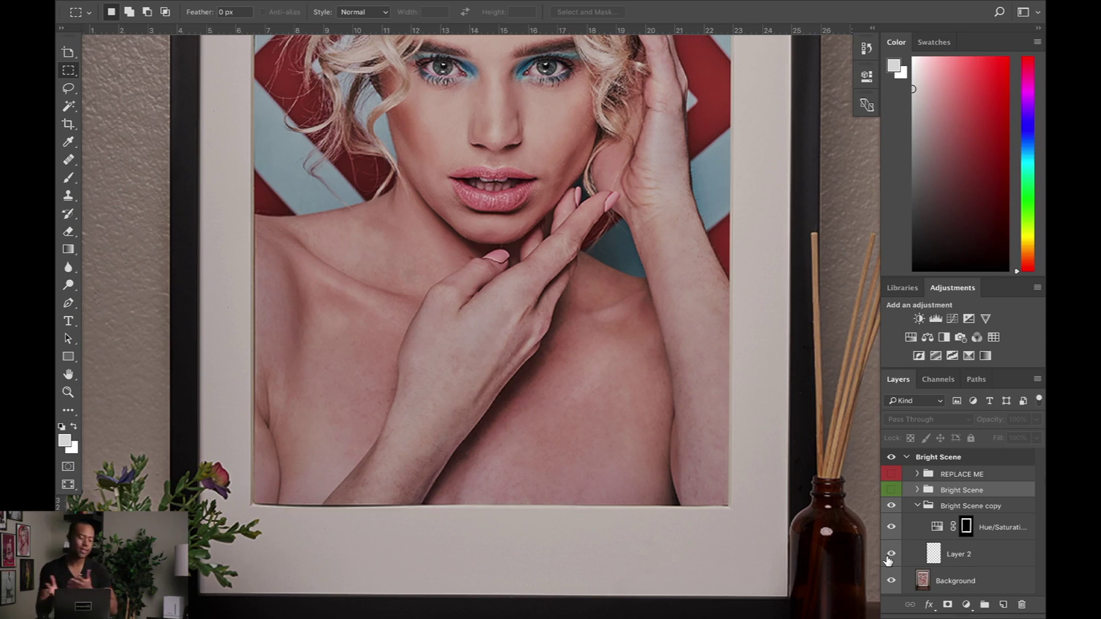
Step: Select the Bright Scene copy group, toggle its visibility to compare, and make the inner Bright Scene group visible
left_click(902, 507)
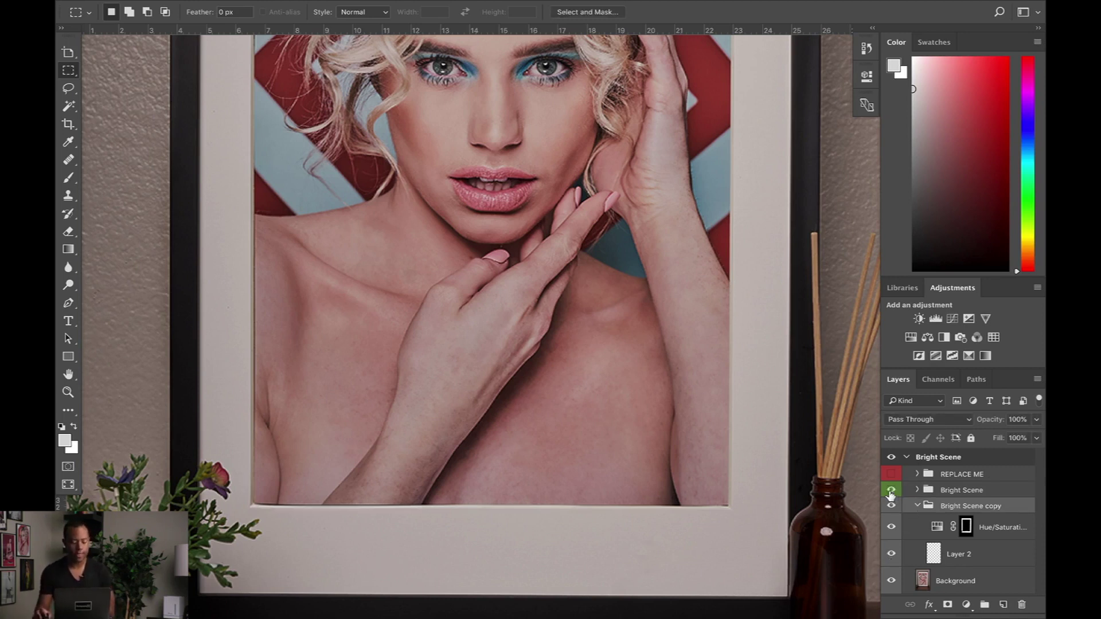
left_click(892, 505)
left_click(891, 504)
left_click(891, 491)
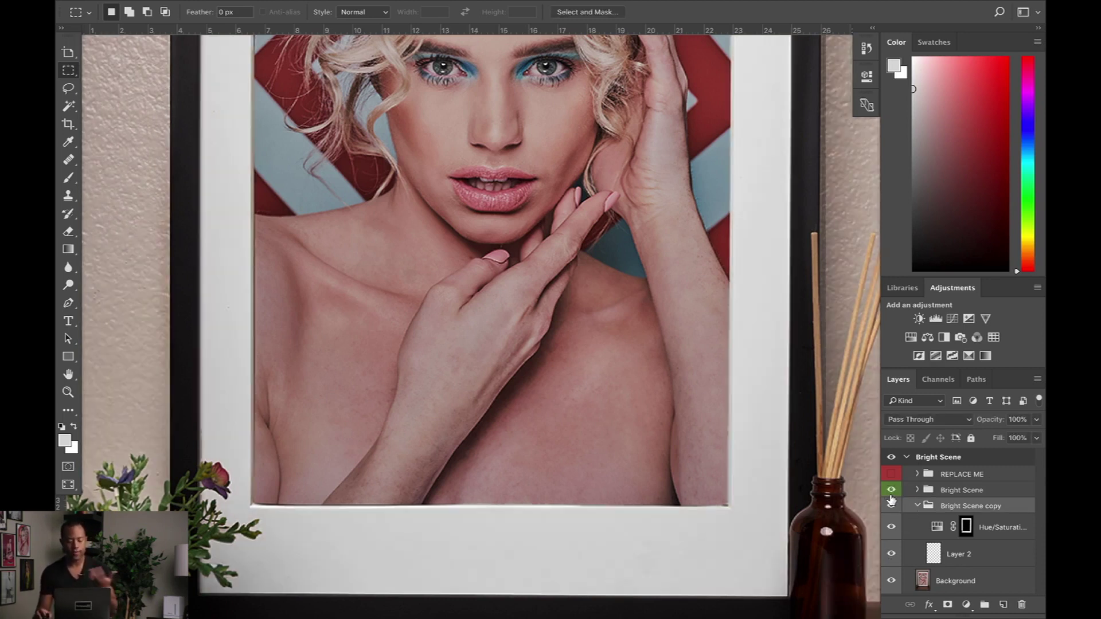
Step: Collapse the Bright Scene copy group and expand the inner Bright Scene group
key("ctrl+minus")
key("ctrl+minus")
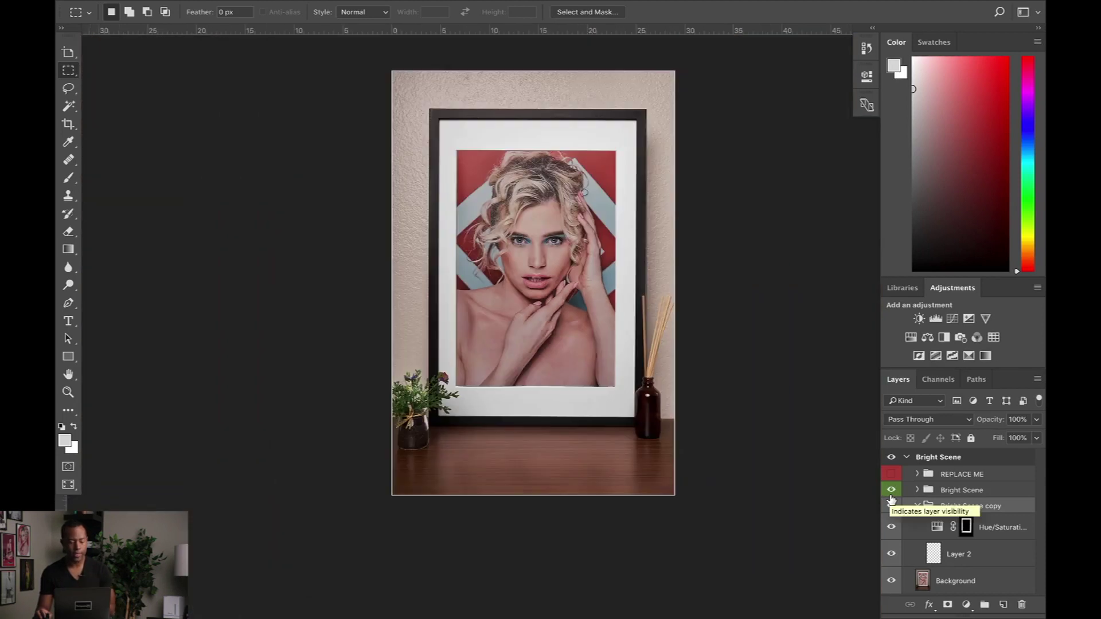
key("ctrl+plus")
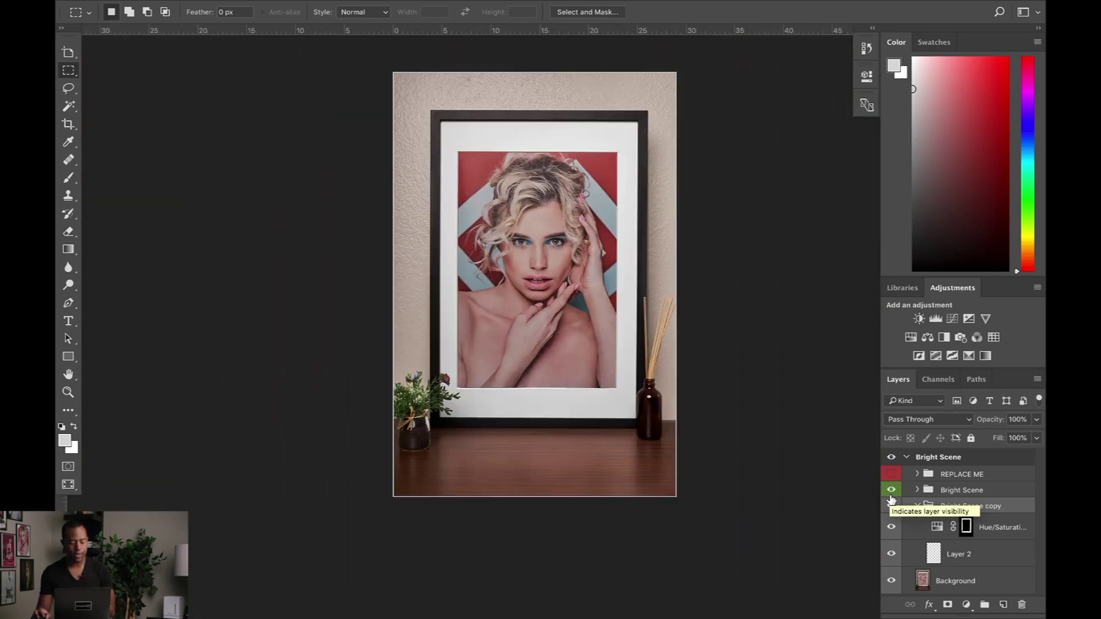
left_click(918, 506)
left_click(932, 489)
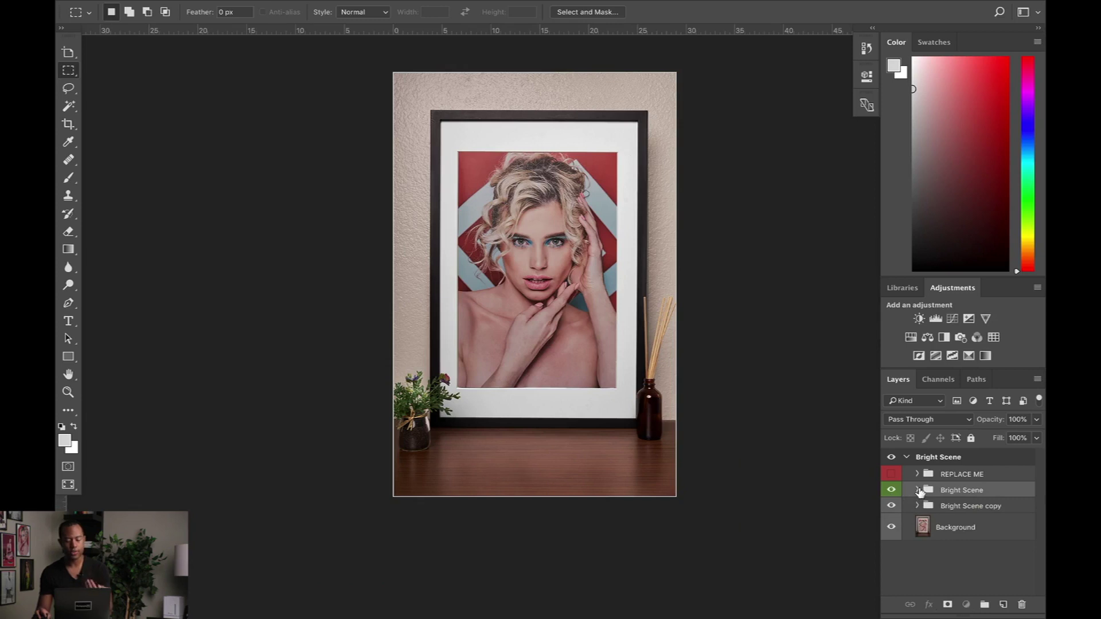
left_click(917, 490)
scroll(943, 528, "down", 1)
Step: Compare the scene with and without the Brightness/Contrast adjustment layer and open its settings
left_click(890, 506)
left_click(891, 506)
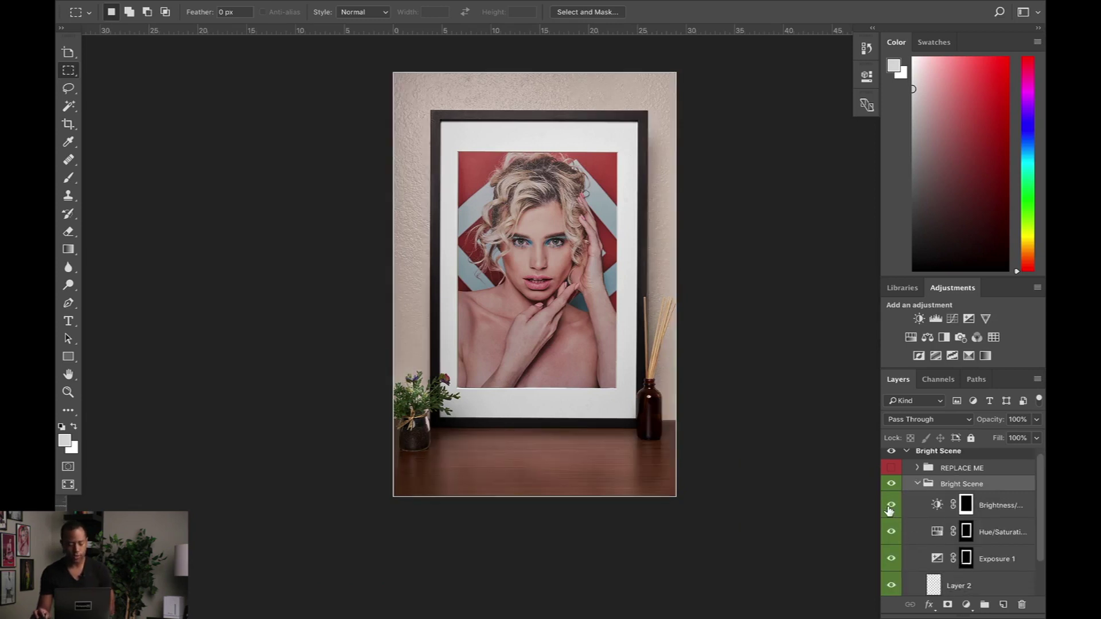
left_click(890, 506)
left_click(890, 506)
left_click(890, 506)
left_click(891, 506)
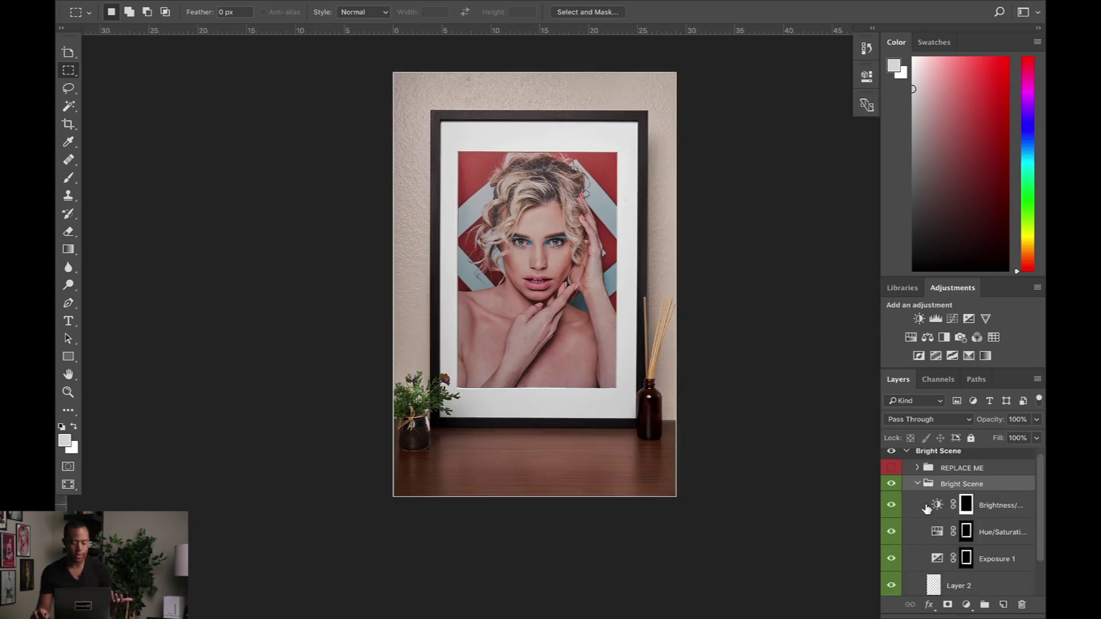
left_click(938, 506)
double_click(937, 506)
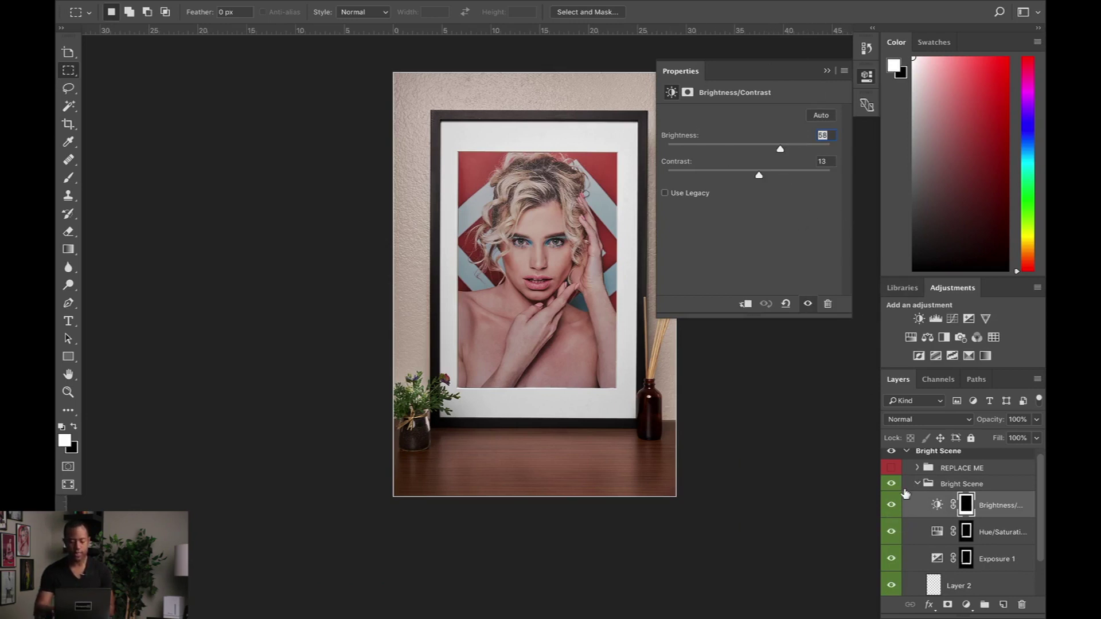
Step: Check the effect and settings of the Hue/Saturation adjustment in the Bright Scene group, and open the Exposure 1 settings
left_click(918, 484)
left_click(917, 489)
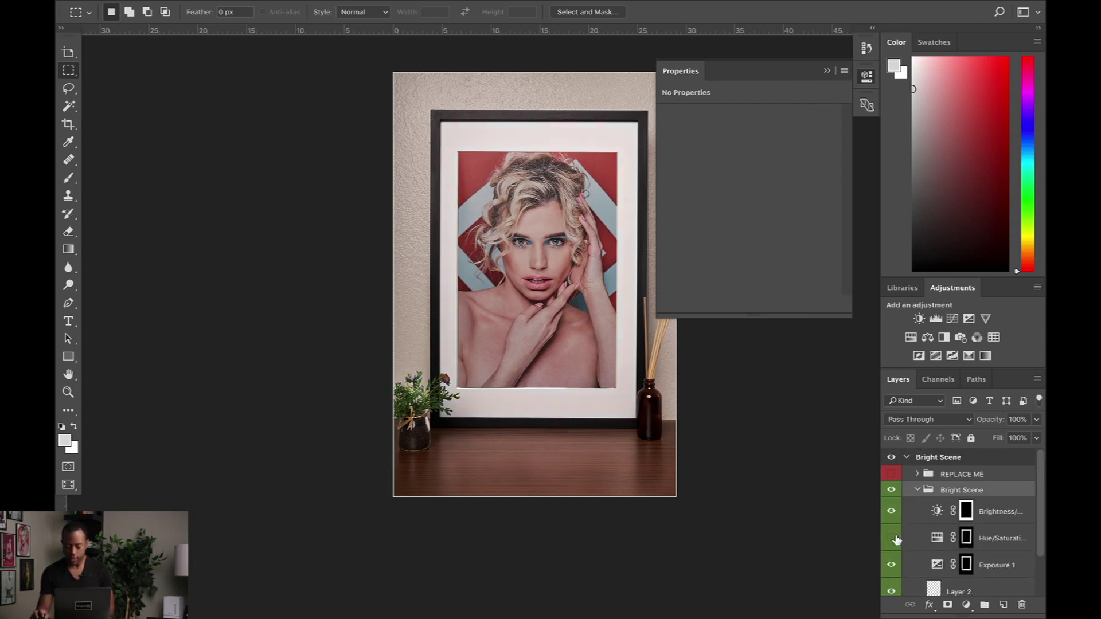
left_click(893, 538)
left_click(966, 540)
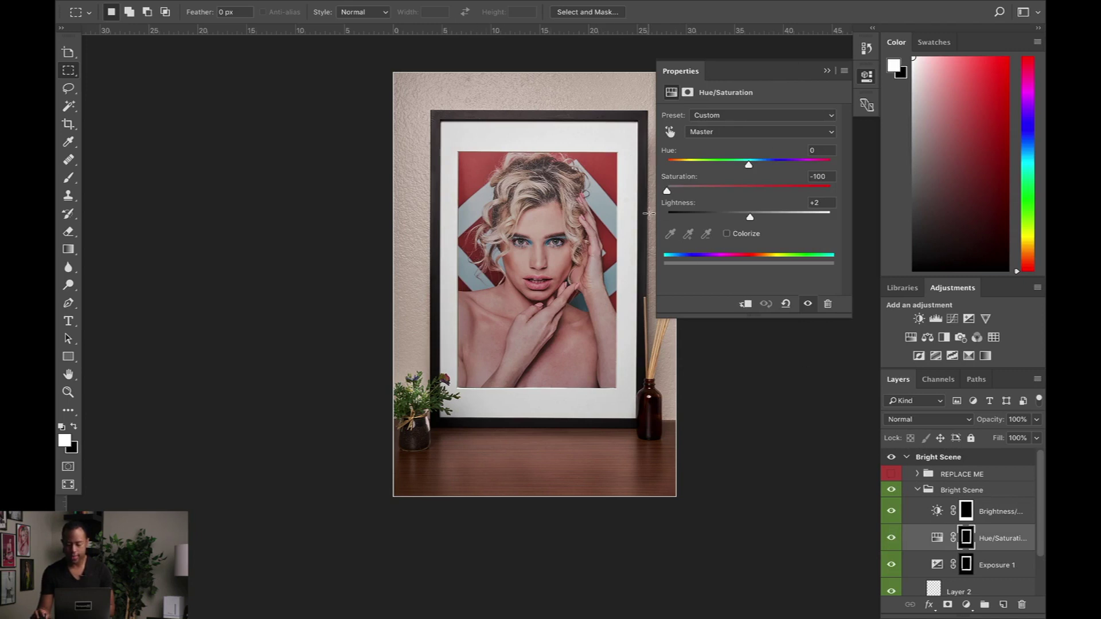
left_click(936, 566)
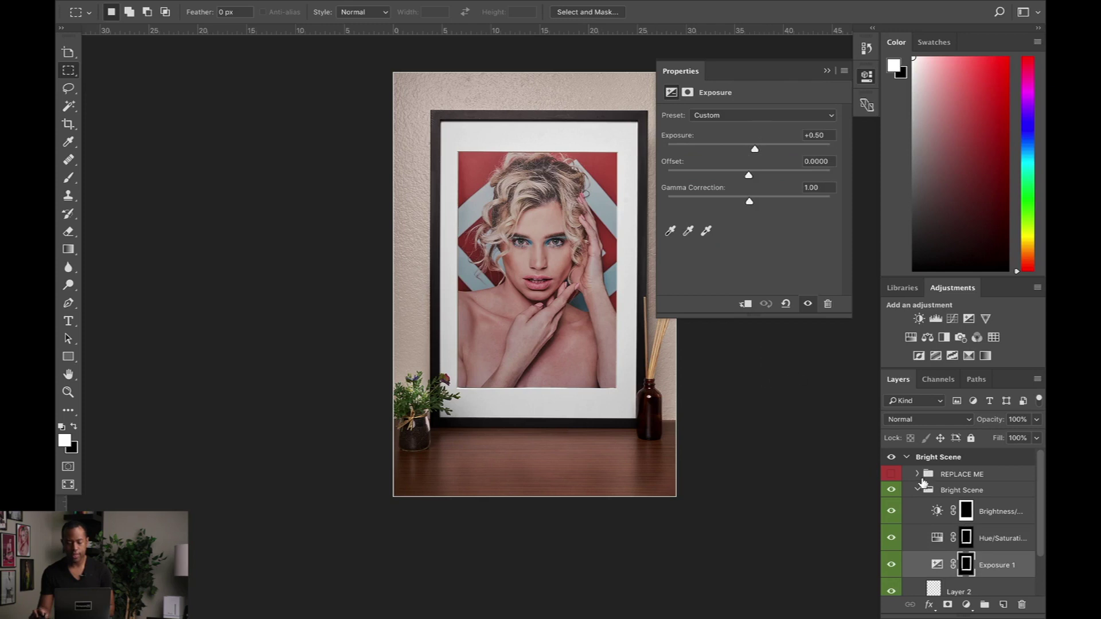
Step: Collapse the inner Bright Scene group and compare the scene with and without the REPLACE ME group
left_click(918, 489)
left_click(892, 476)
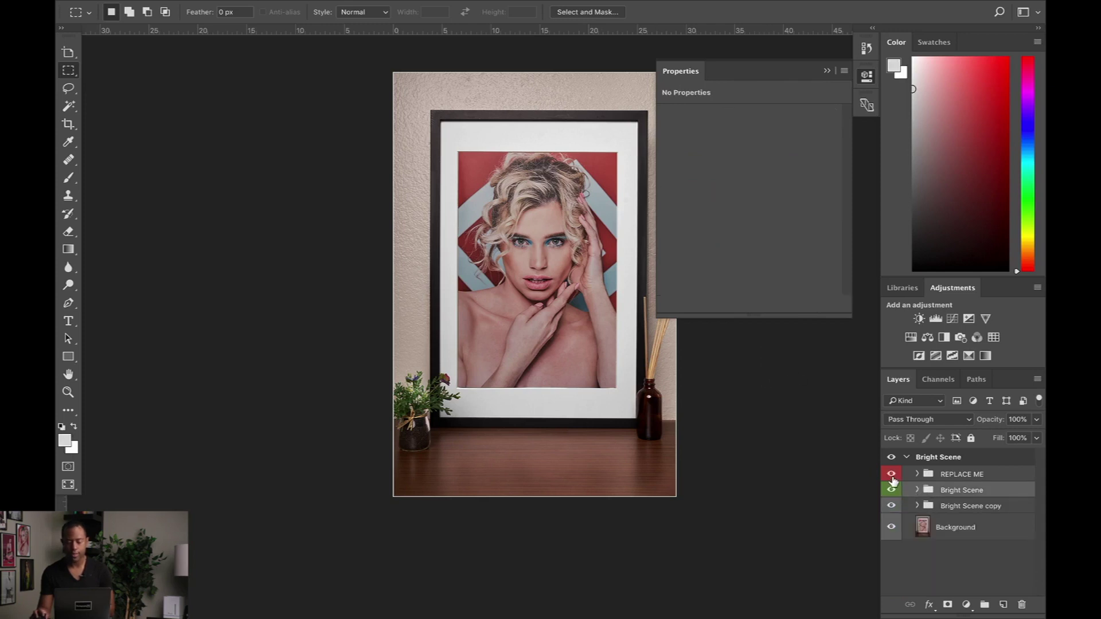
left_click(892, 477)
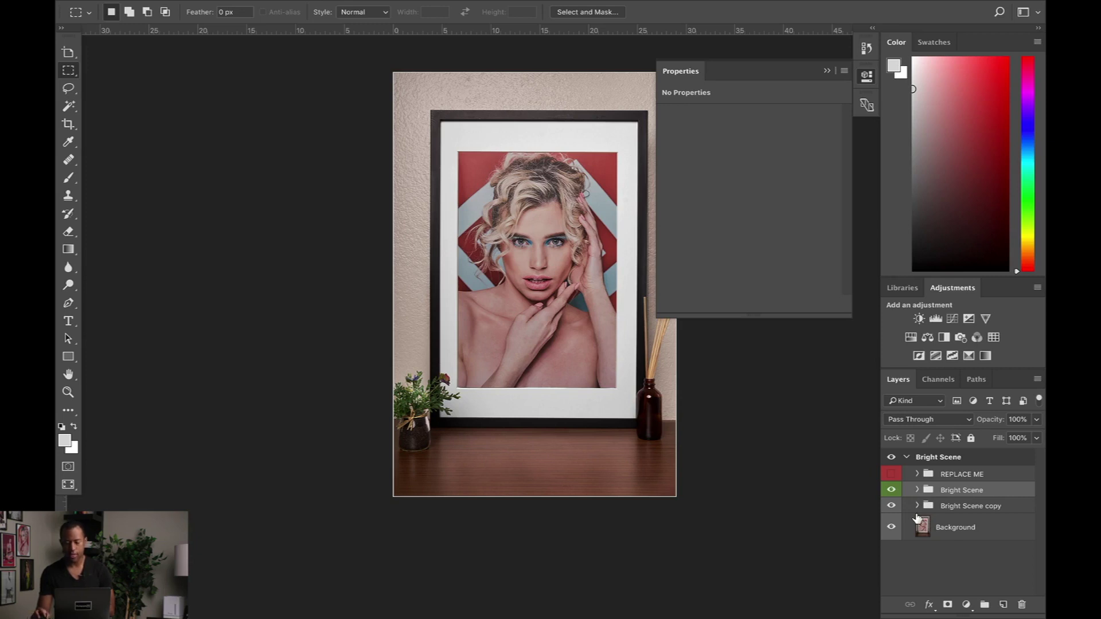
Step: Select the Background layer, compare the original photo with the replaced poster, and leave the REPLACE ME group visible
left_click(921, 533)
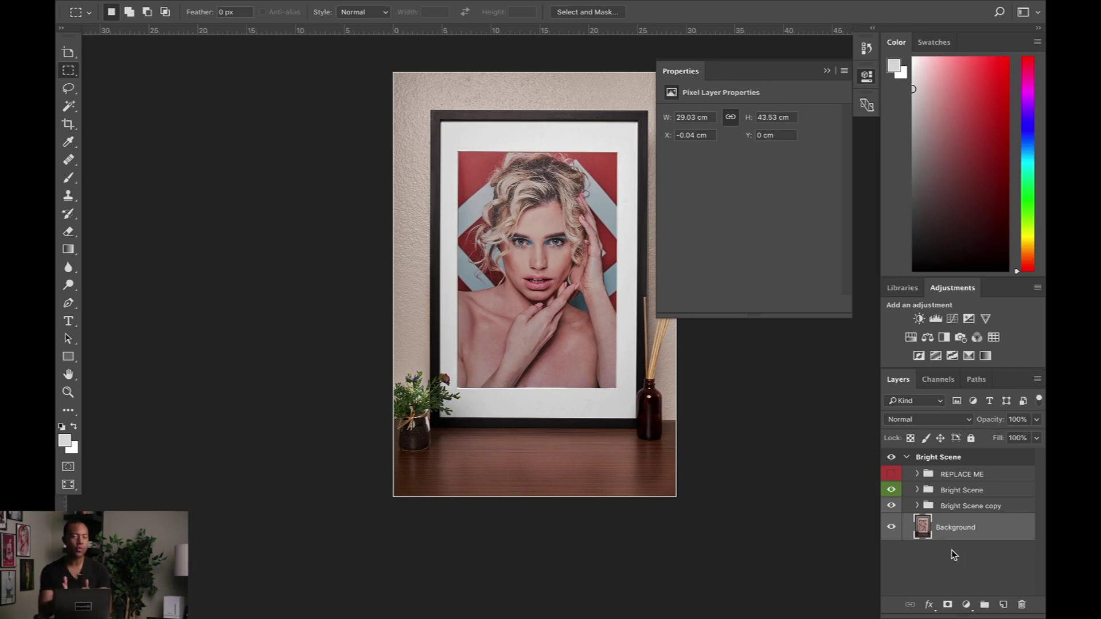
left_click(892, 474)
left_click(892, 476)
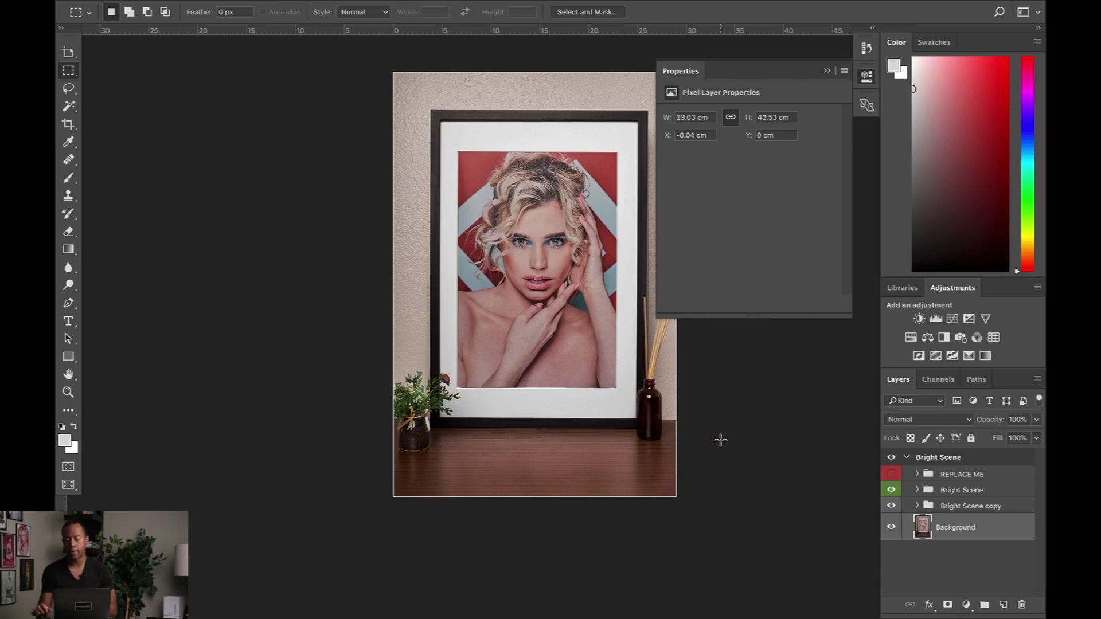
left_click(892, 474)
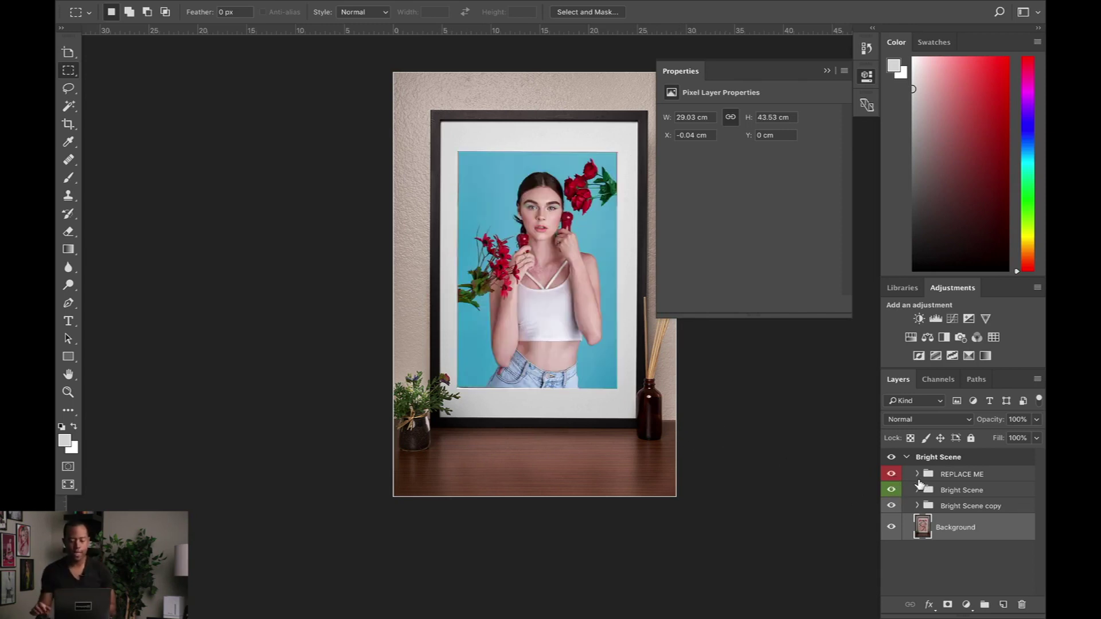
Step: Expand the REPLACE ME group and compare the poster with and without its smart object layer
left_click(918, 474)
left_click(957, 476)
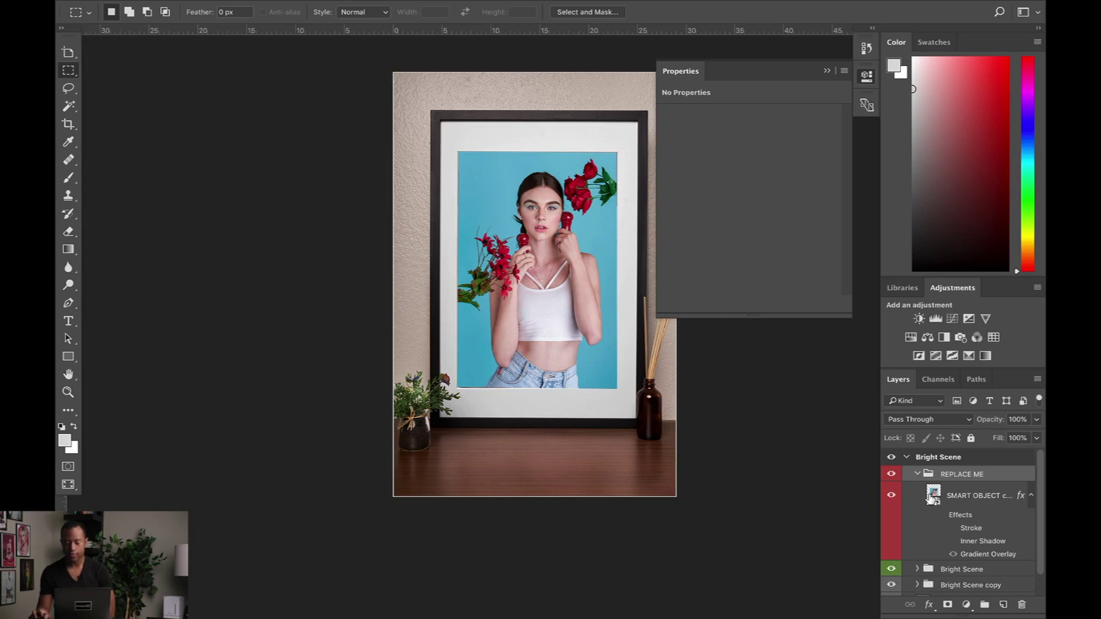
left_click(891, 497)
left_click(891, 497)
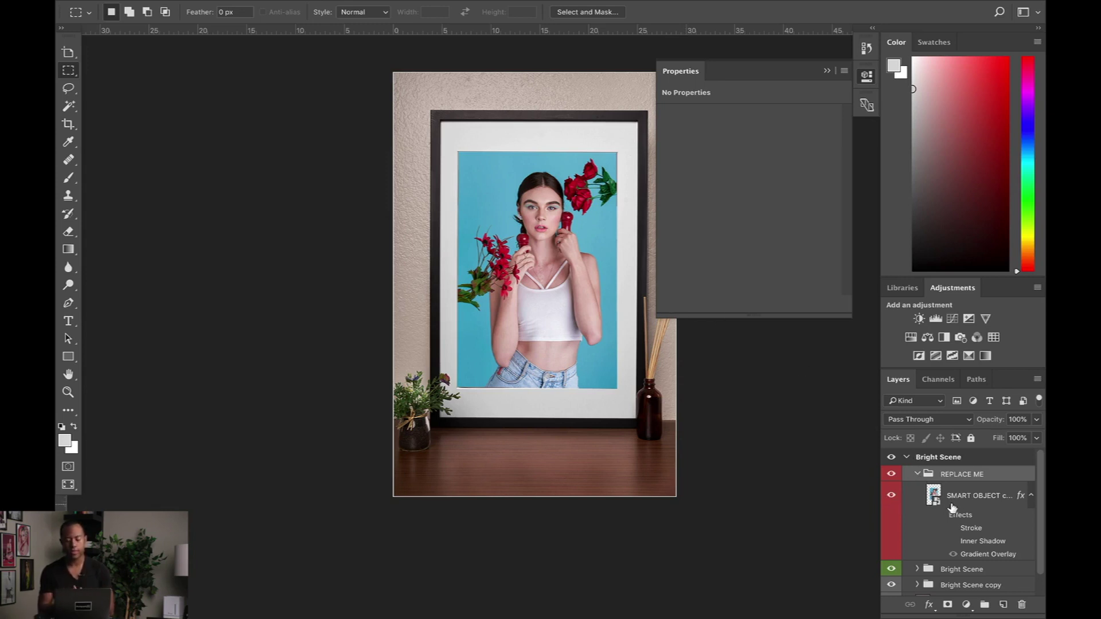
Step: Compare the smart object with and without its Gradient Overlay effect, leave the effect hidden, and select the smart object layer
scroll(955, 488, "down", 1)
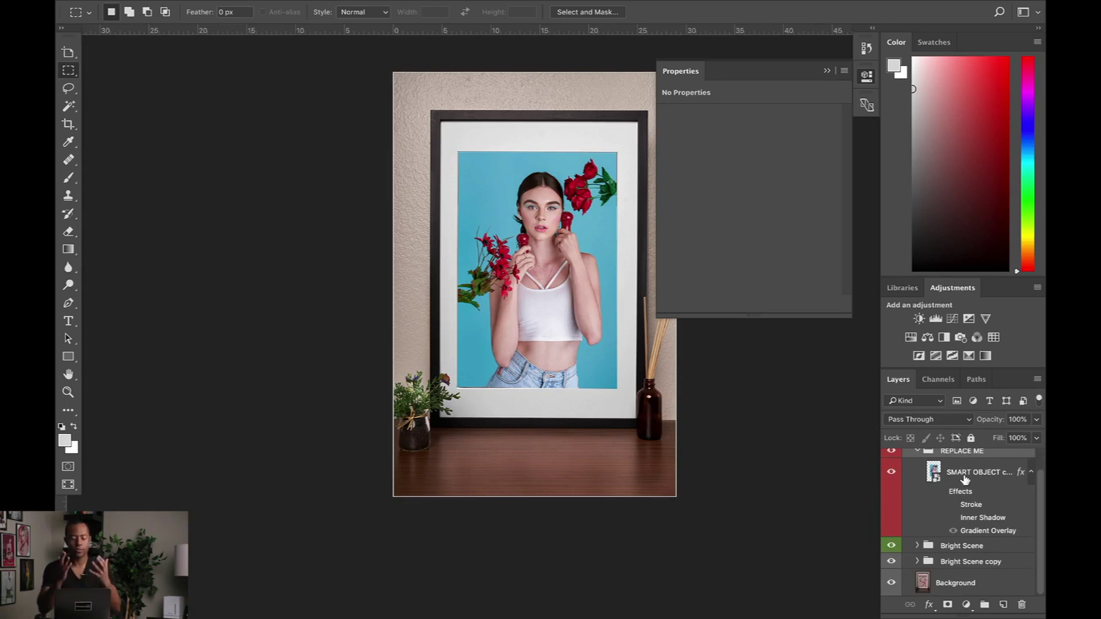
left_click(955, 532)
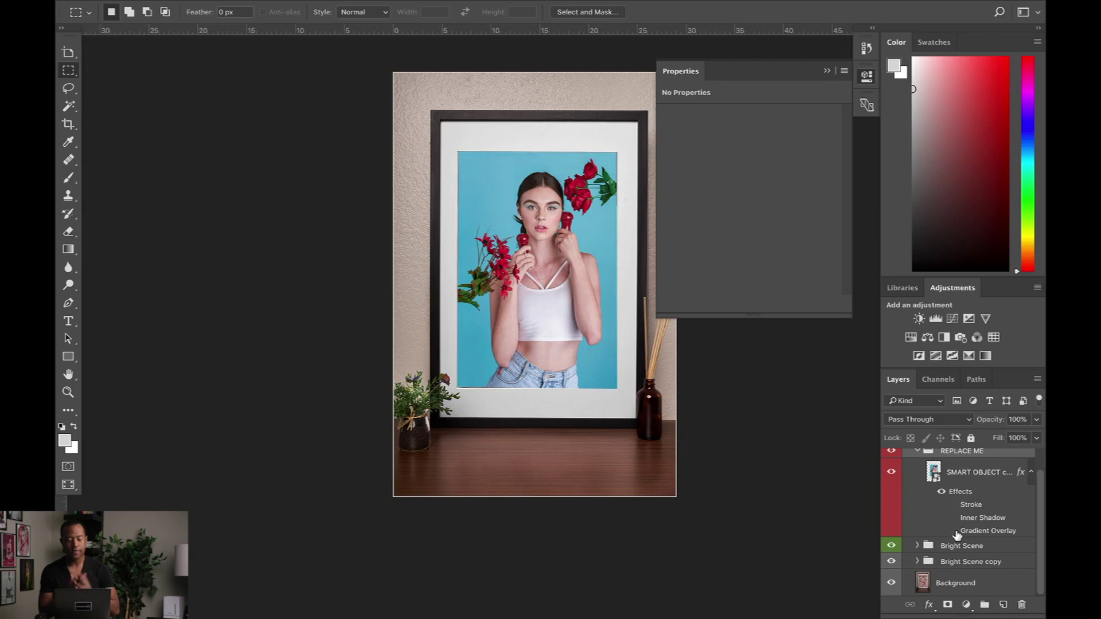
left_click(954, 532)
left_click(955, 532)
left_click(955, 532)
left_click(954, 532)
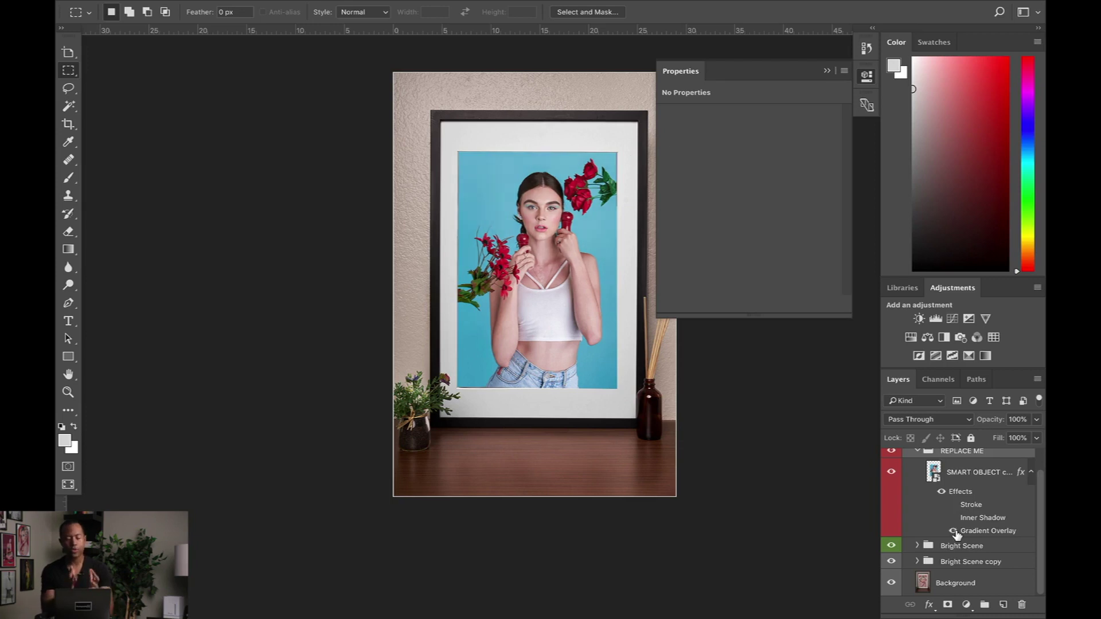
left_click(955, 532)
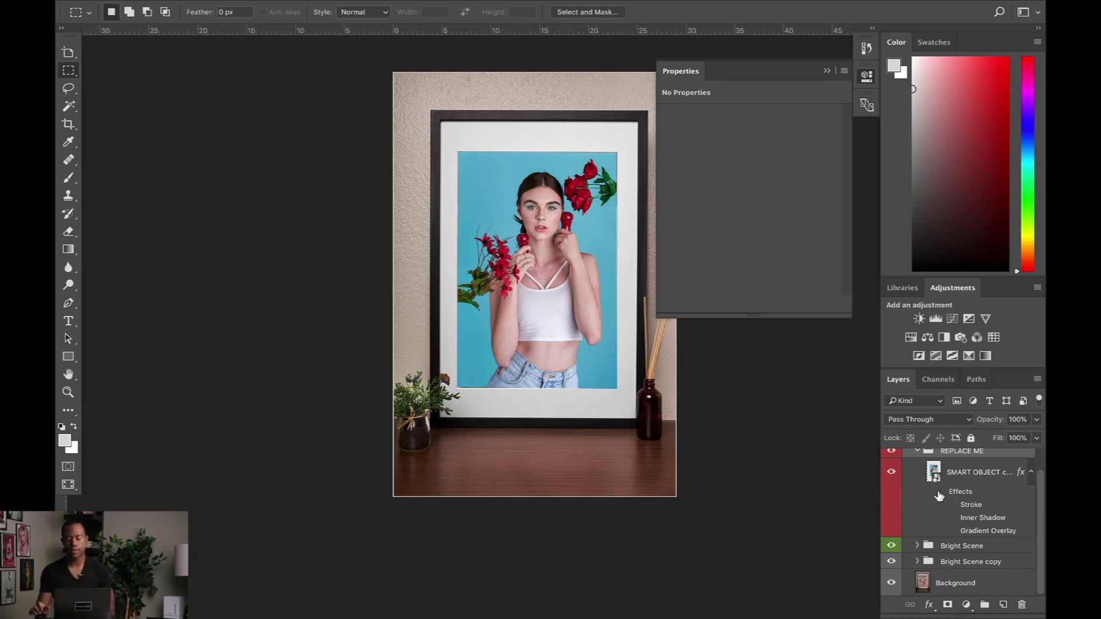
left_click(954, 482)
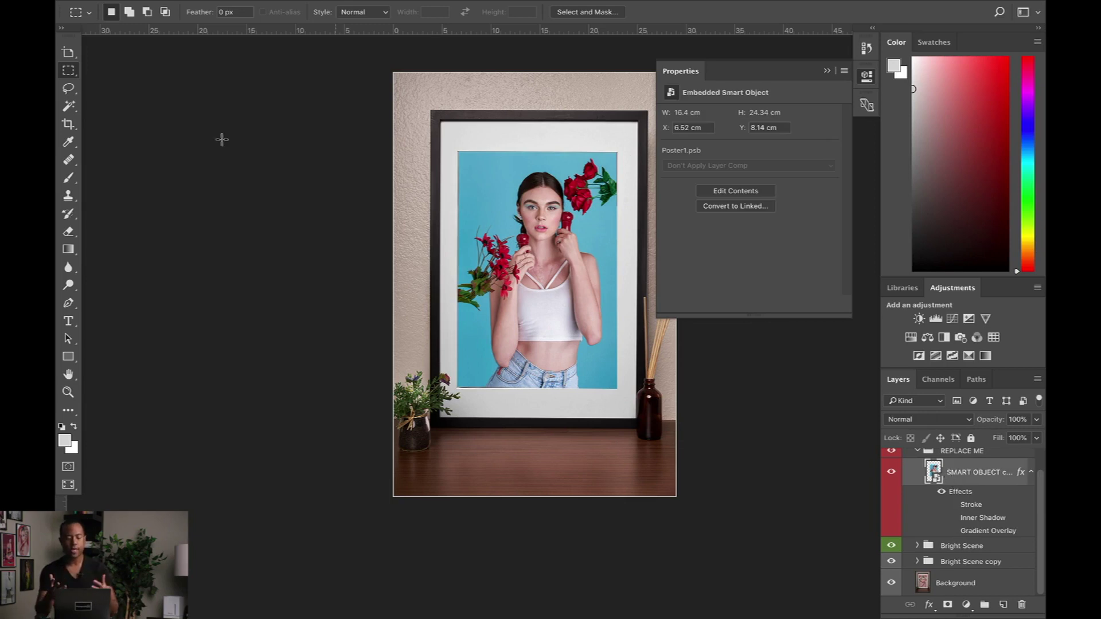
Step: Make a rectangular marquee selection around the picture area inside the frame's white mat
right_click(68, 70)
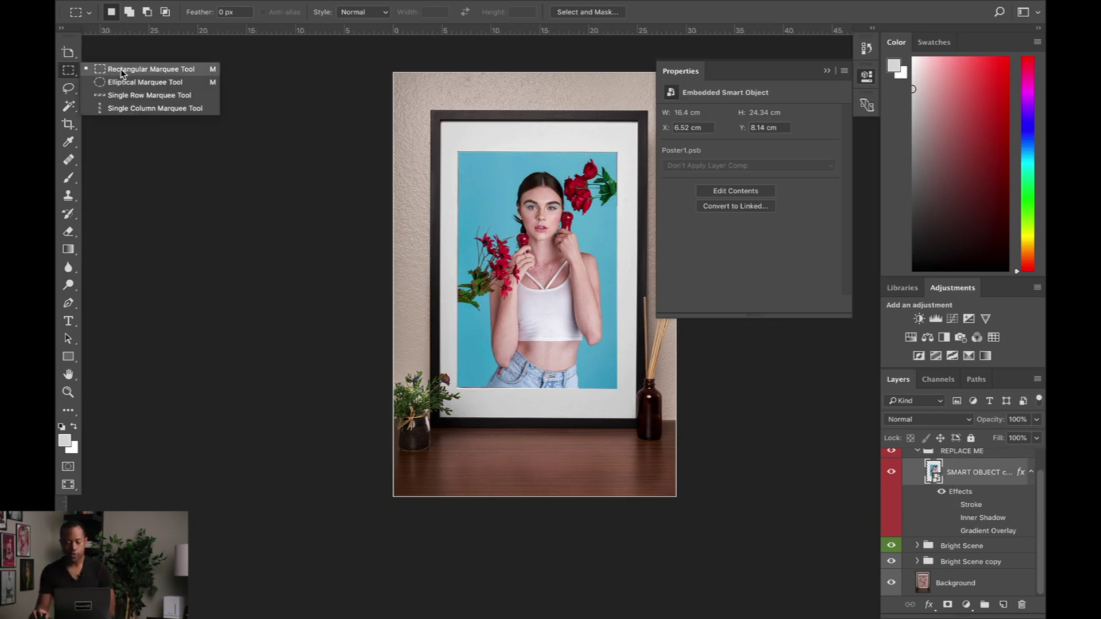
left_click(120, 69)
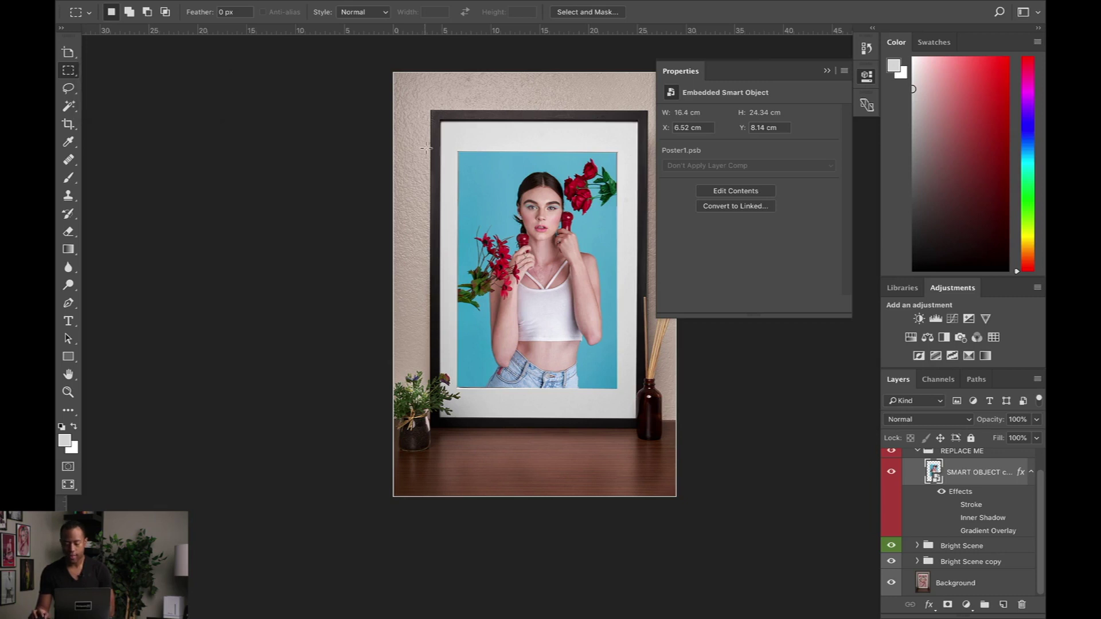
left_click_drag(458, 151, 617, 389)
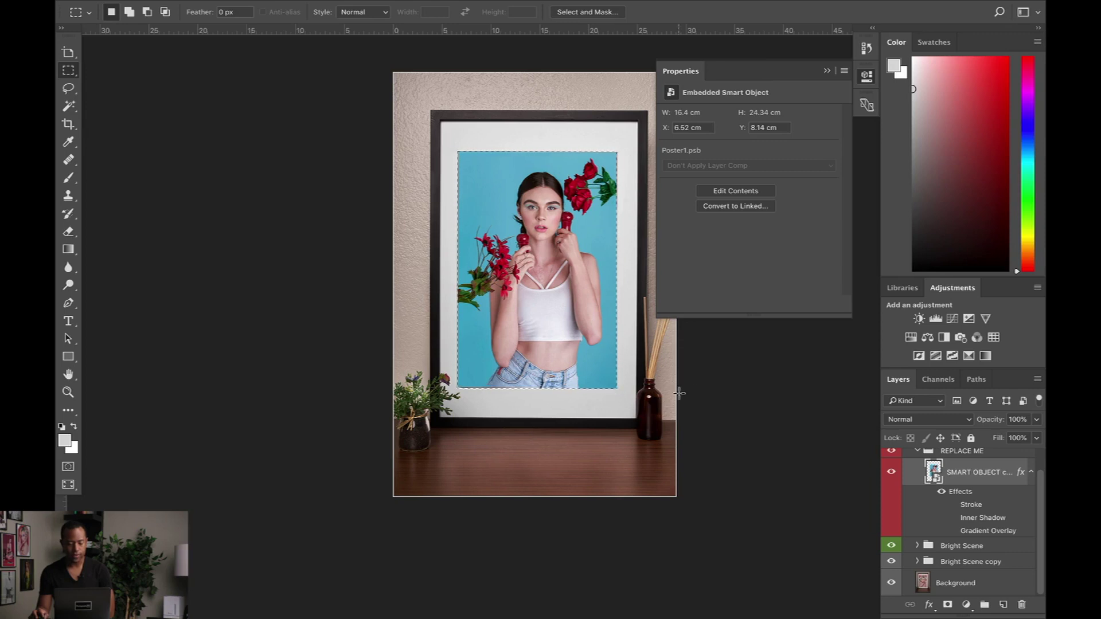
Step: Add a white Solid Color fill layer masked to the selected picture area
left_click(967, 607)
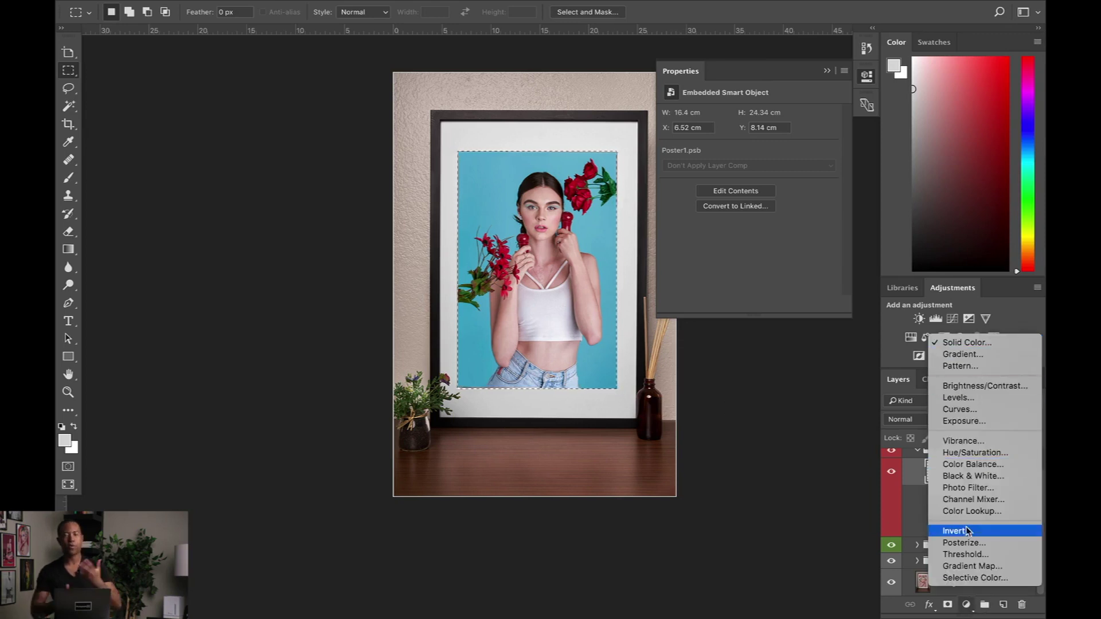
left_click(973, 343)
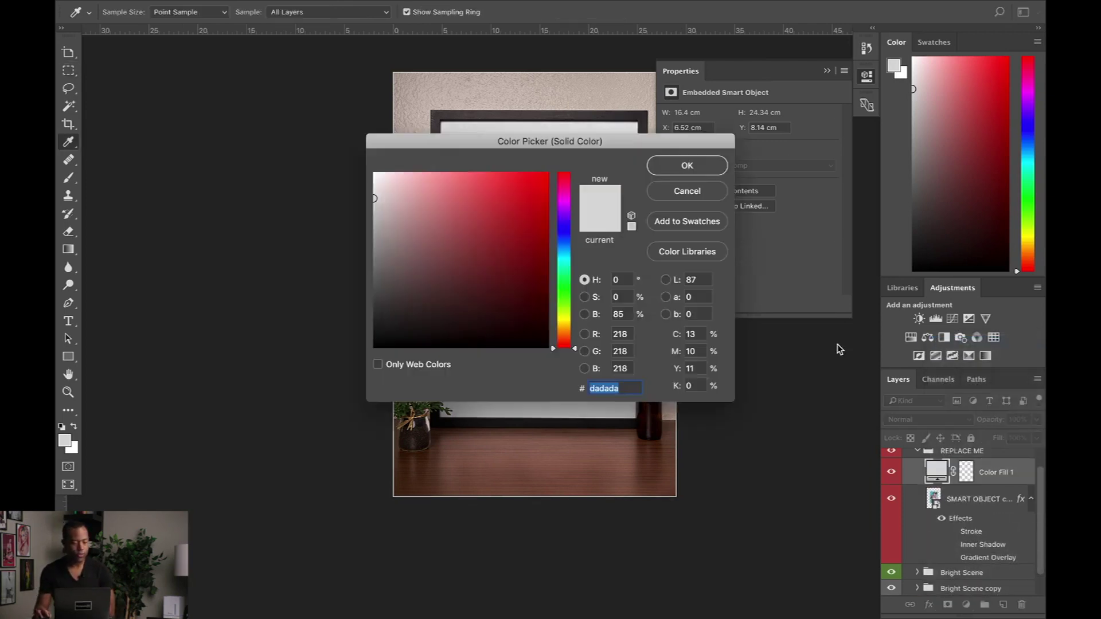
left_click(691, 168)
key("m")
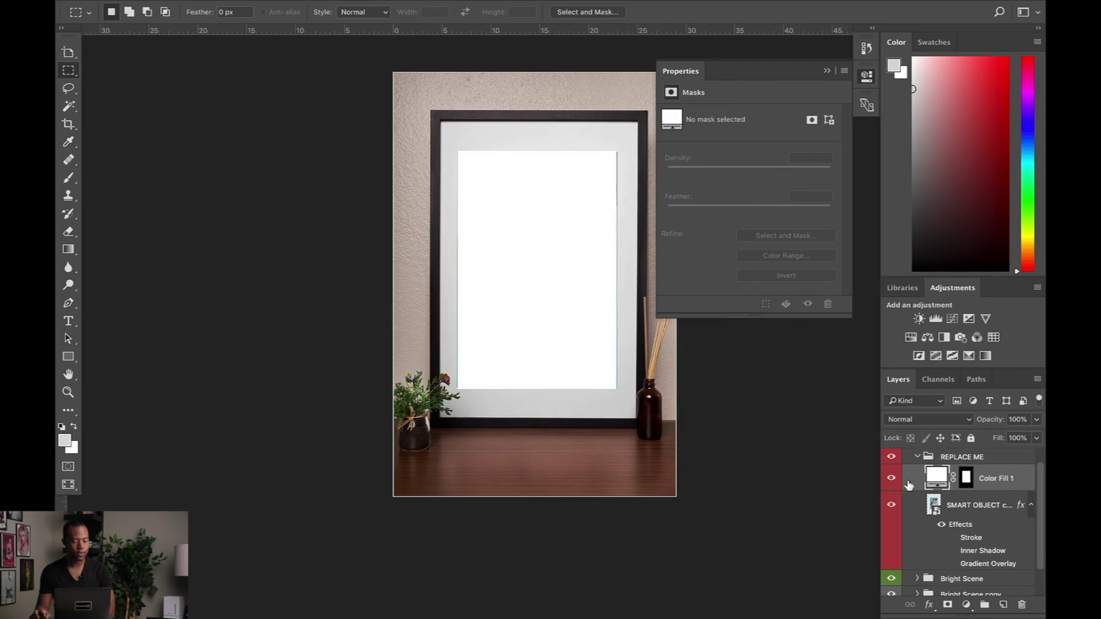
Step: Convert the Color Fill 1 layer to a smart object
right_click(943, 479)
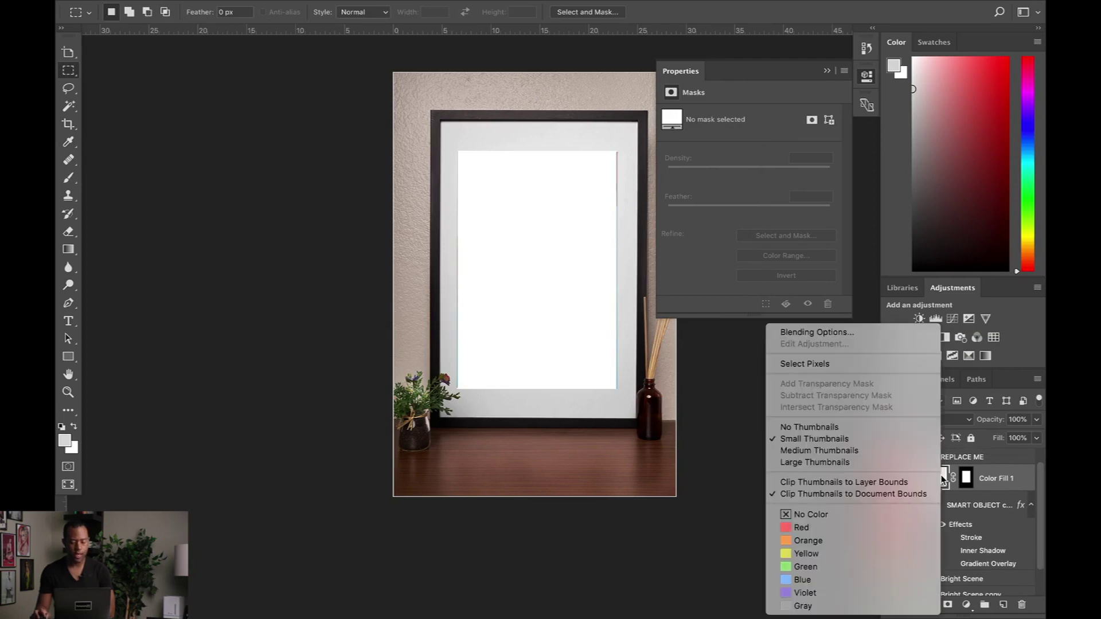
right_click(1015, 485)
right_click(1033, 486)
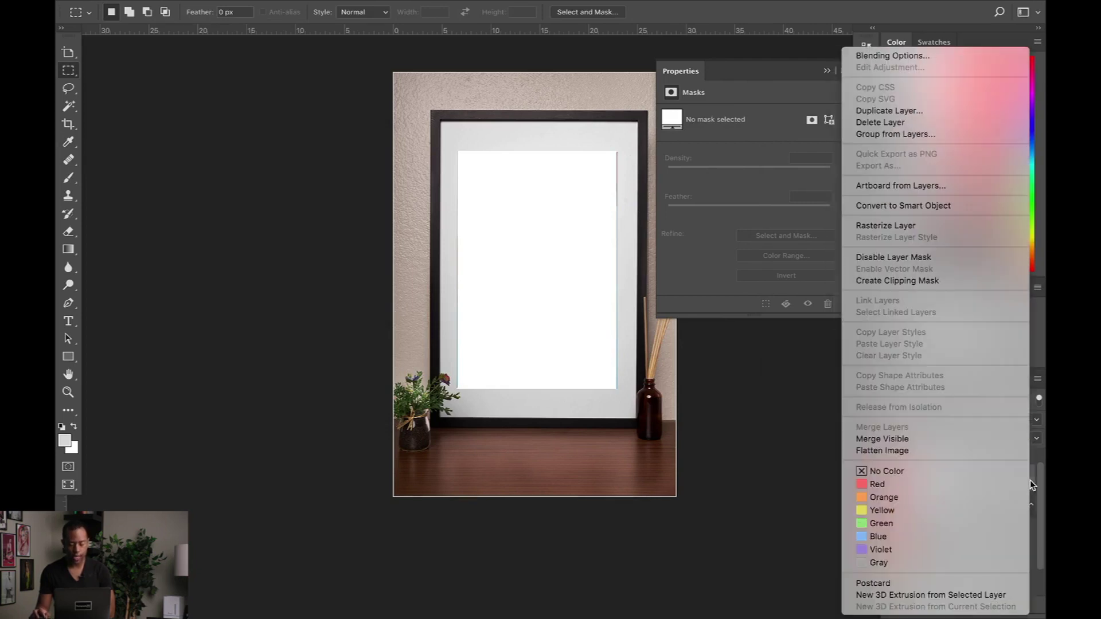
left_click(912, 206)
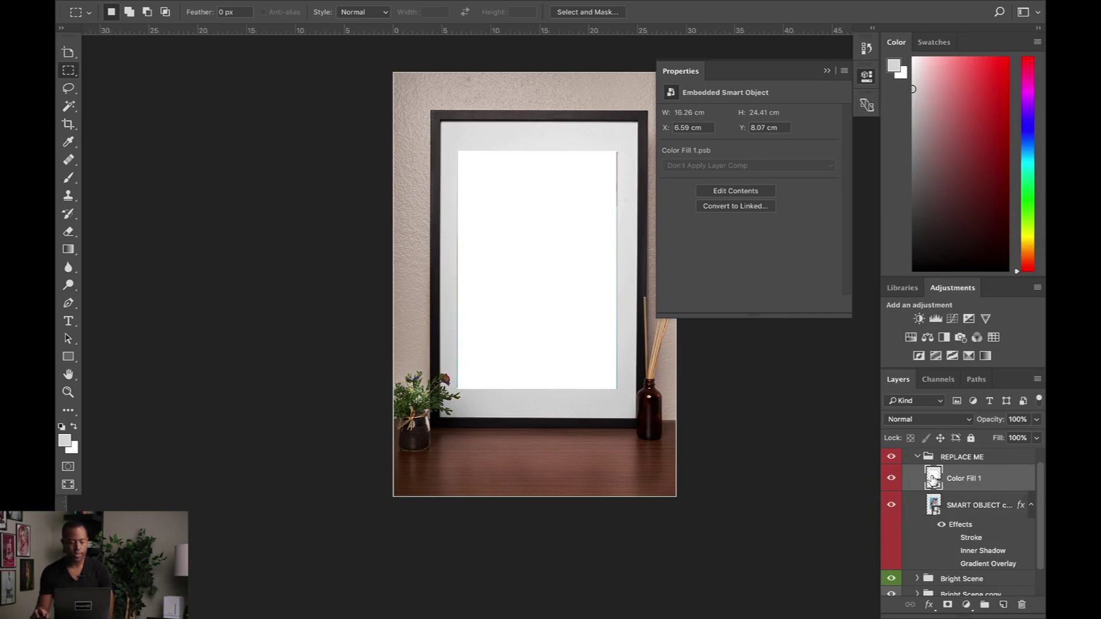
Step: Open the contents of the Color Fill 1 smart object for editing and return to the standard screen mode
double_click(934, 478)
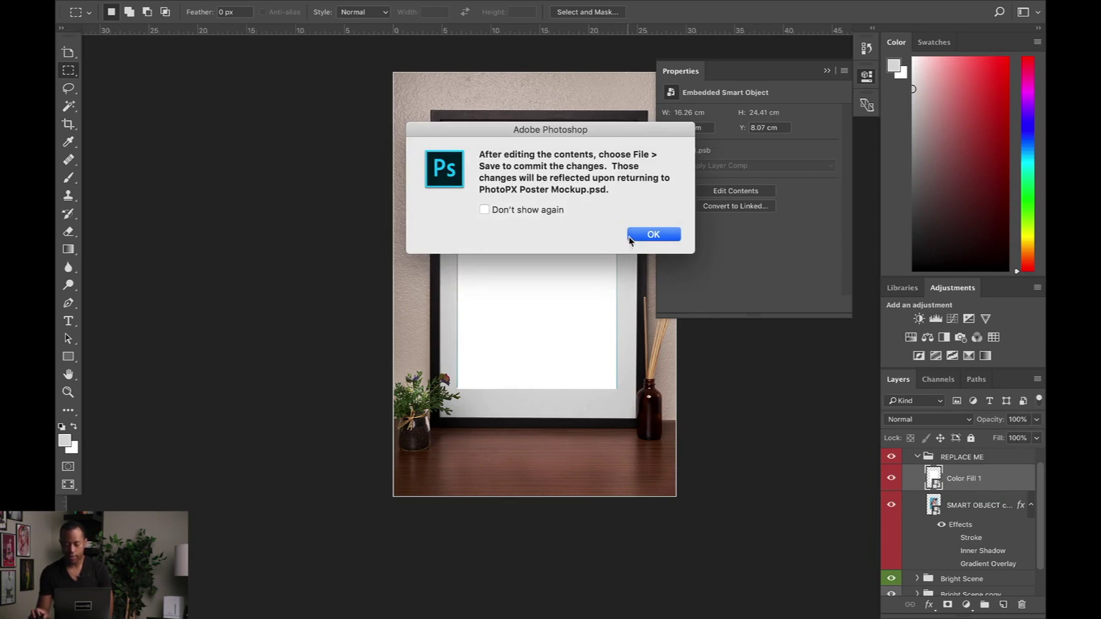
left_click(629, 236)
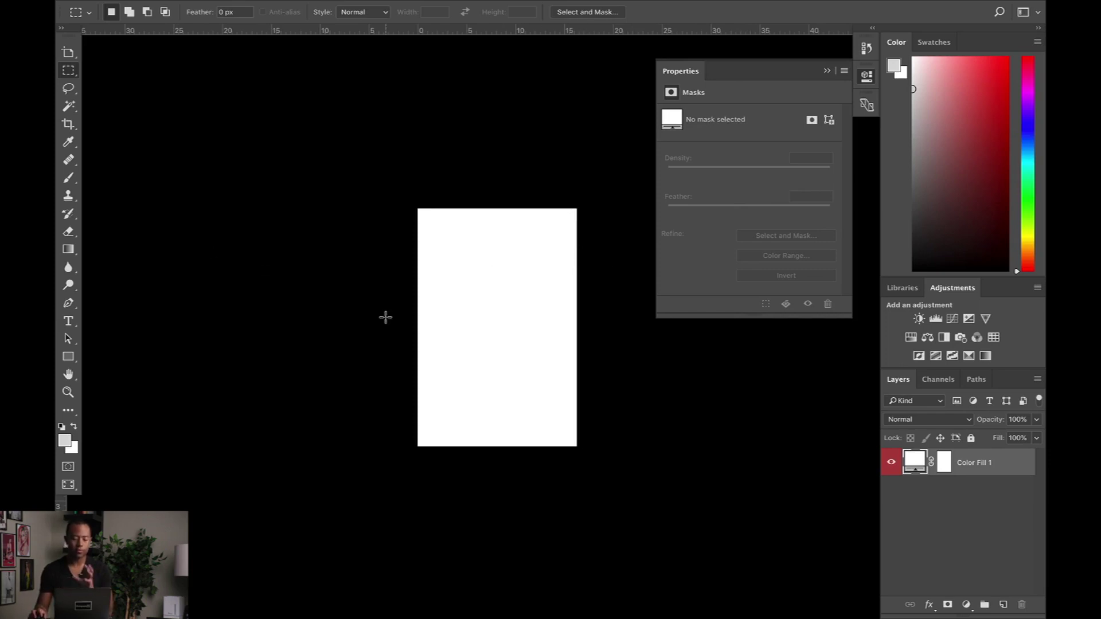
key("Tab")
key("Tab")
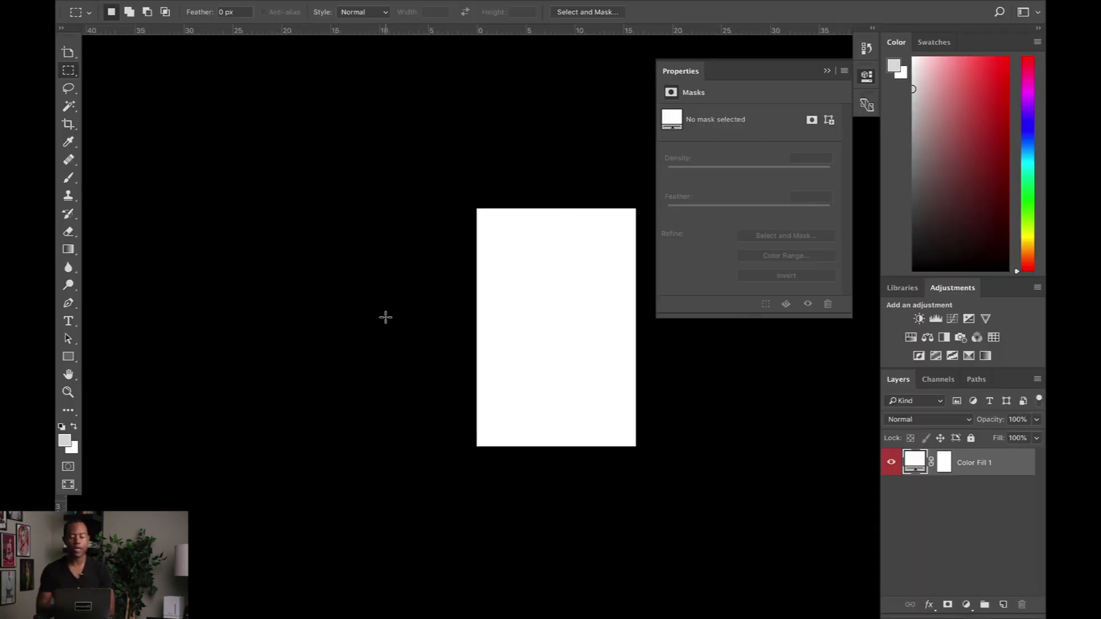
key("f")
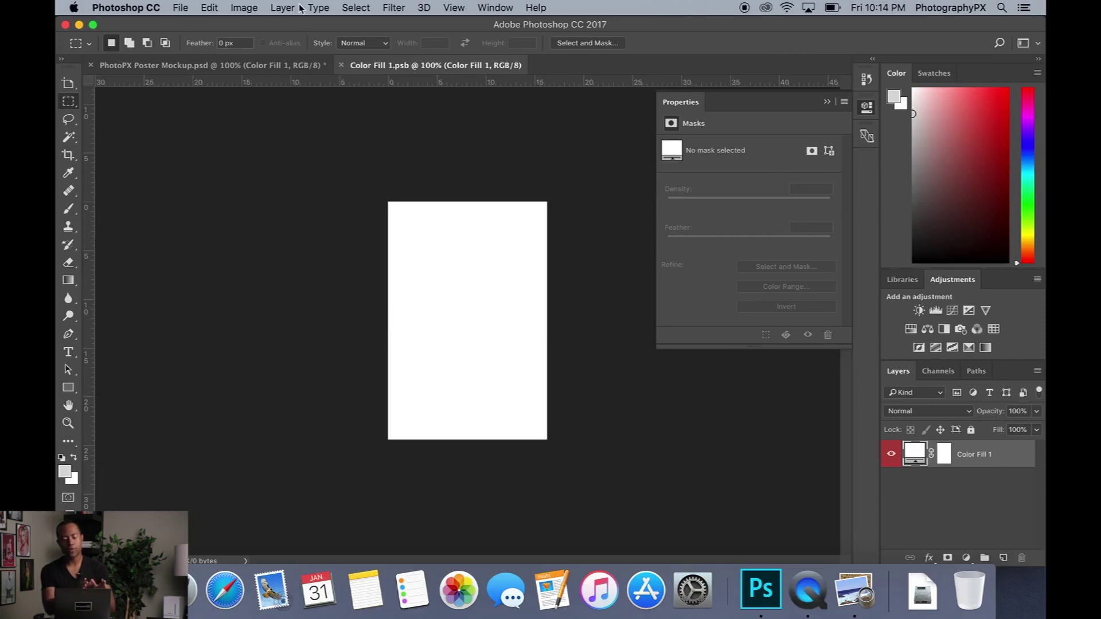
Step: Embed the image "Removing Color Cast with Selective Color & Absolute.jpg" from the Movies folder, and close the smart object contents with changes saved
left_click(181, 8)
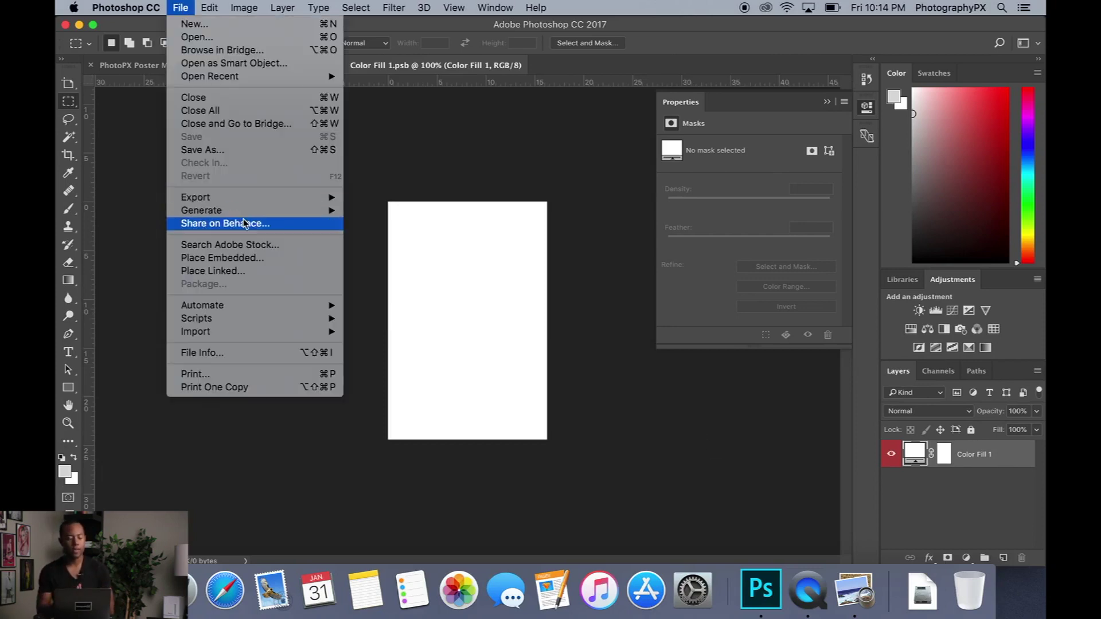
left_click(259, 259)
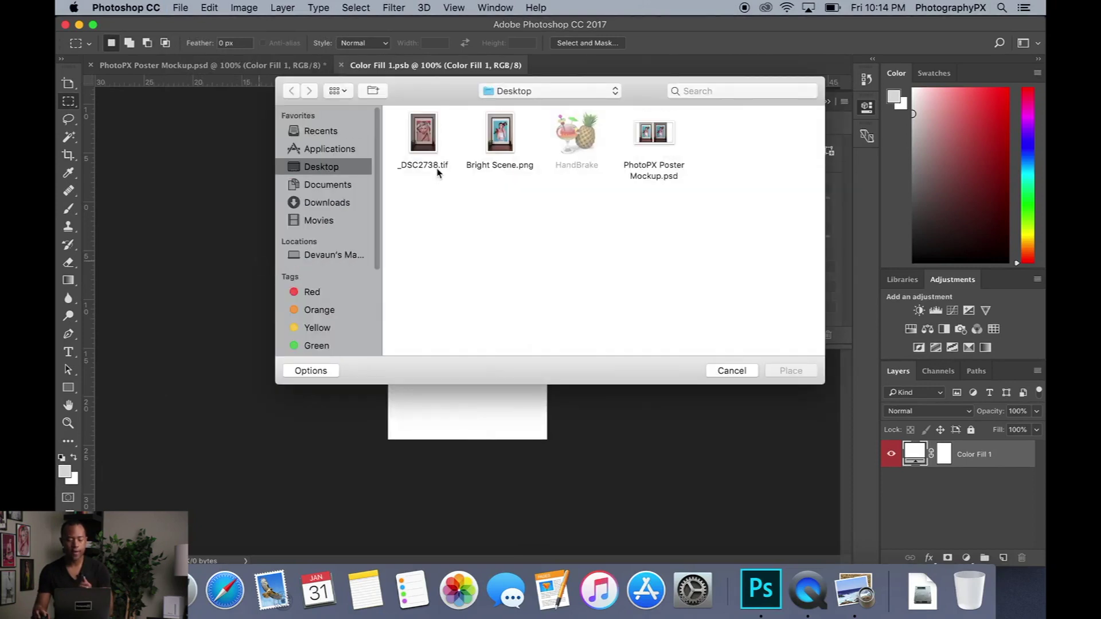
left_click(337, 218)
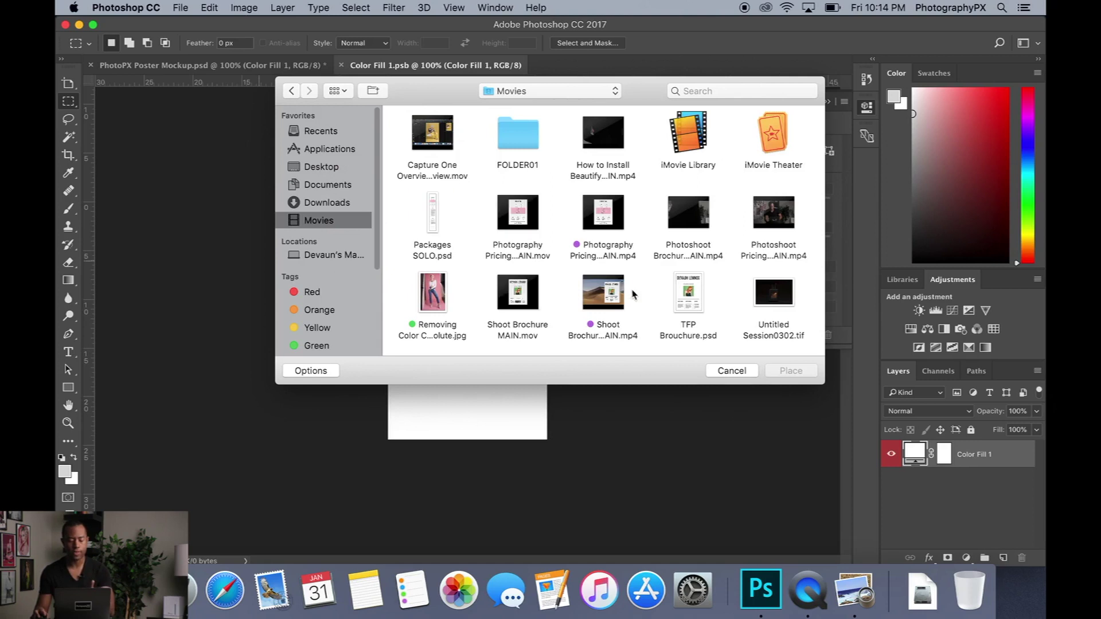
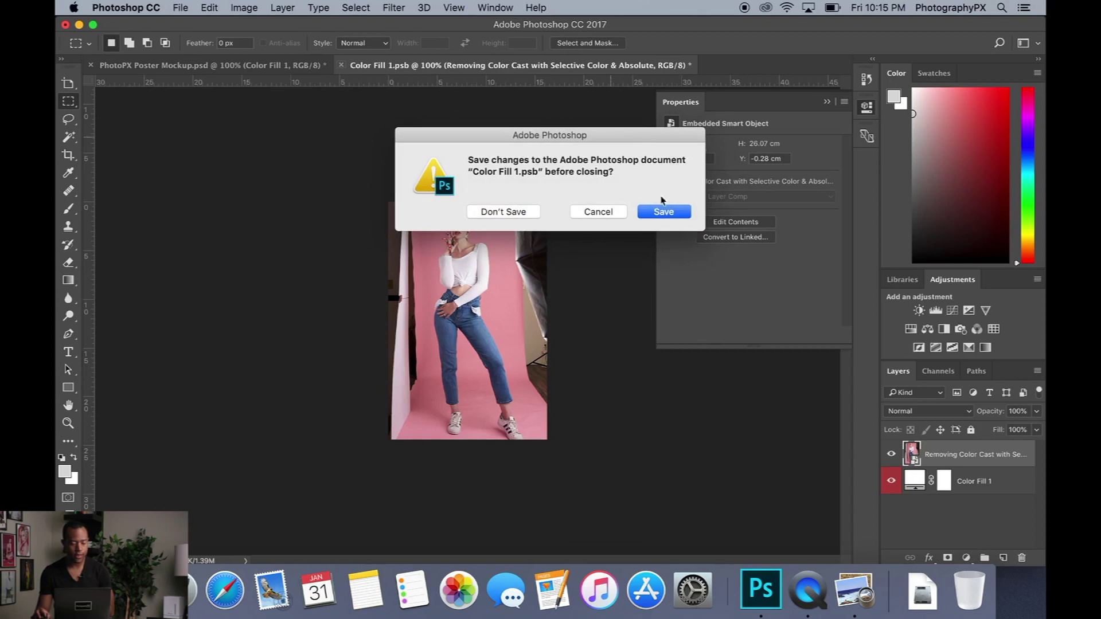
left_click(668, 212)
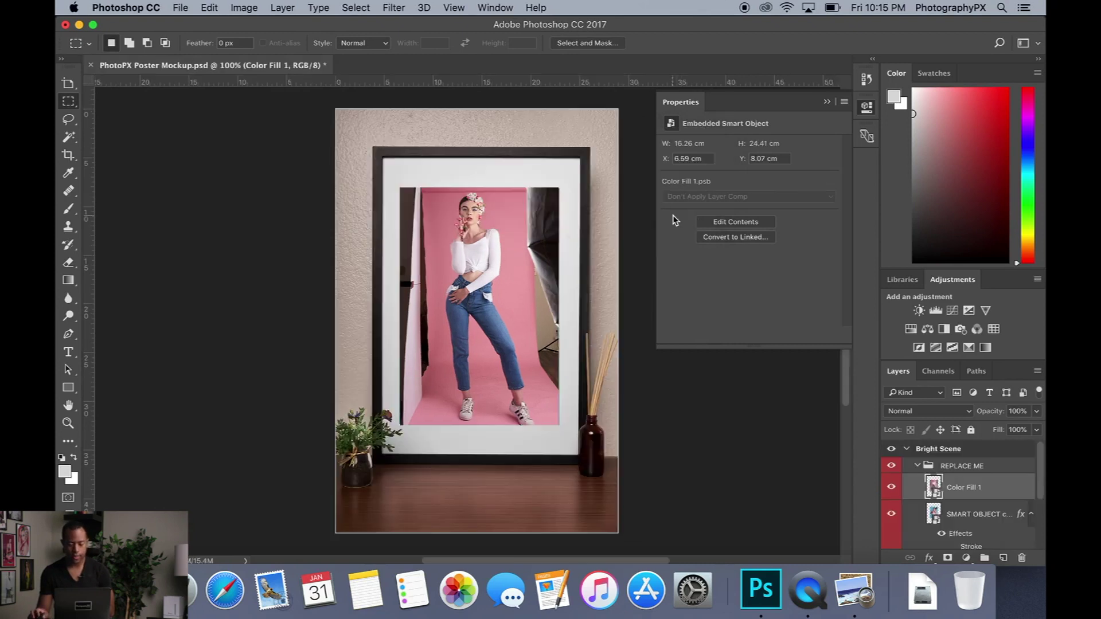
Step: Toggle the Color Fill 1 smart object to compare both posters, hide it, and look through the mockup's layer stack
left_click(886, 488)
left_click(887, 488)
left_click(888, 489)
left_click(888, 489)
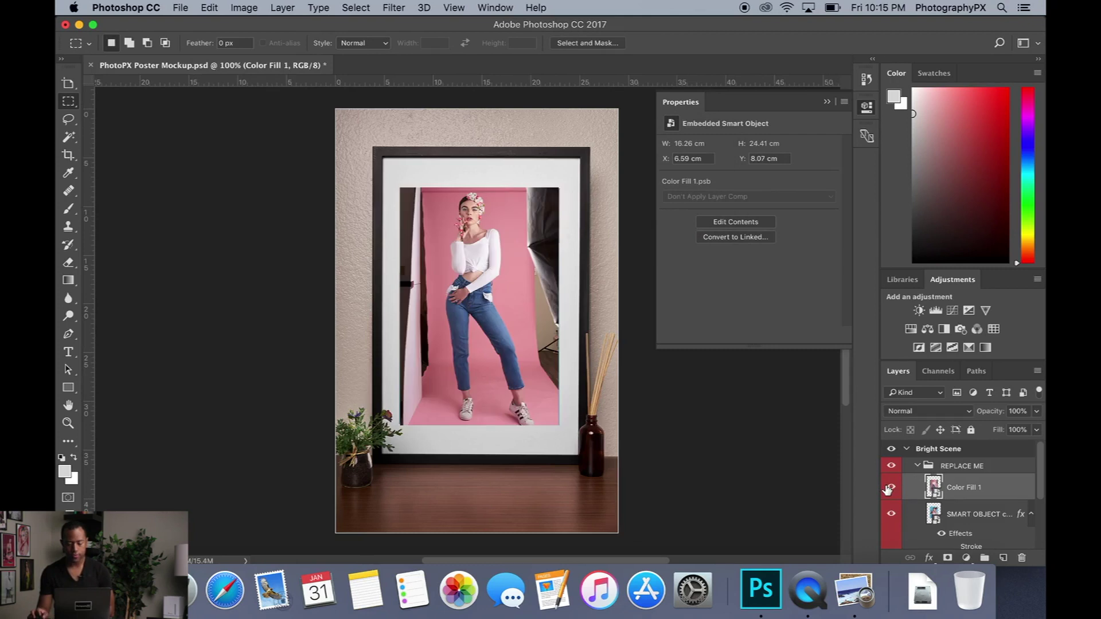
left_click(888, 488)
scroll(918, 482, "down", 1)
scroll(920, 479, "up", 1)
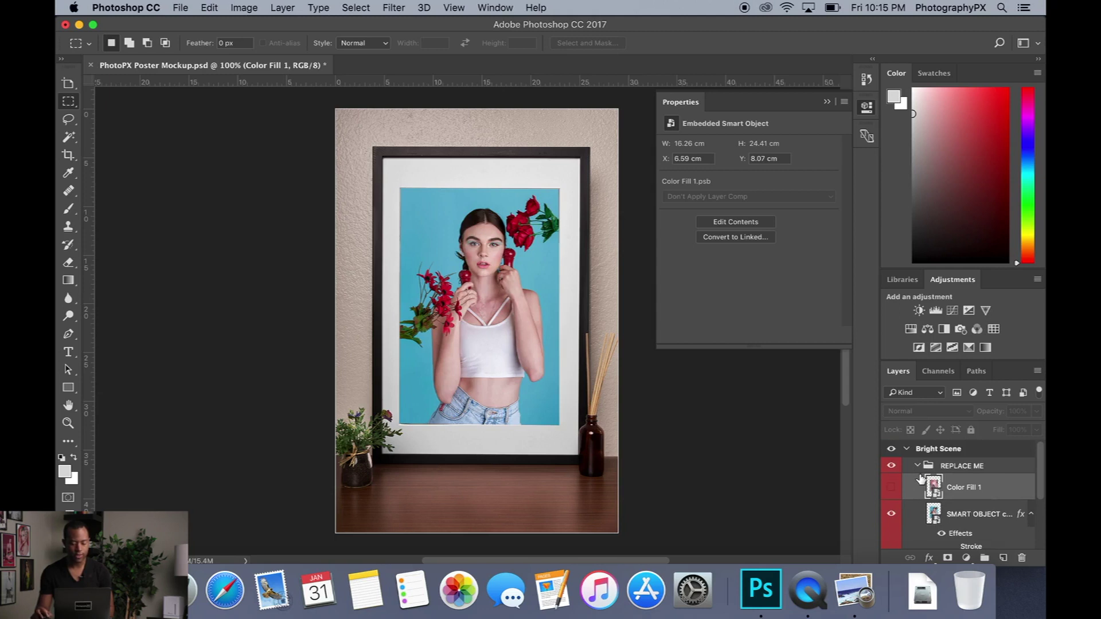
scroll(913, 505, "down", 1)
scroll(912, 505, "up", 1)
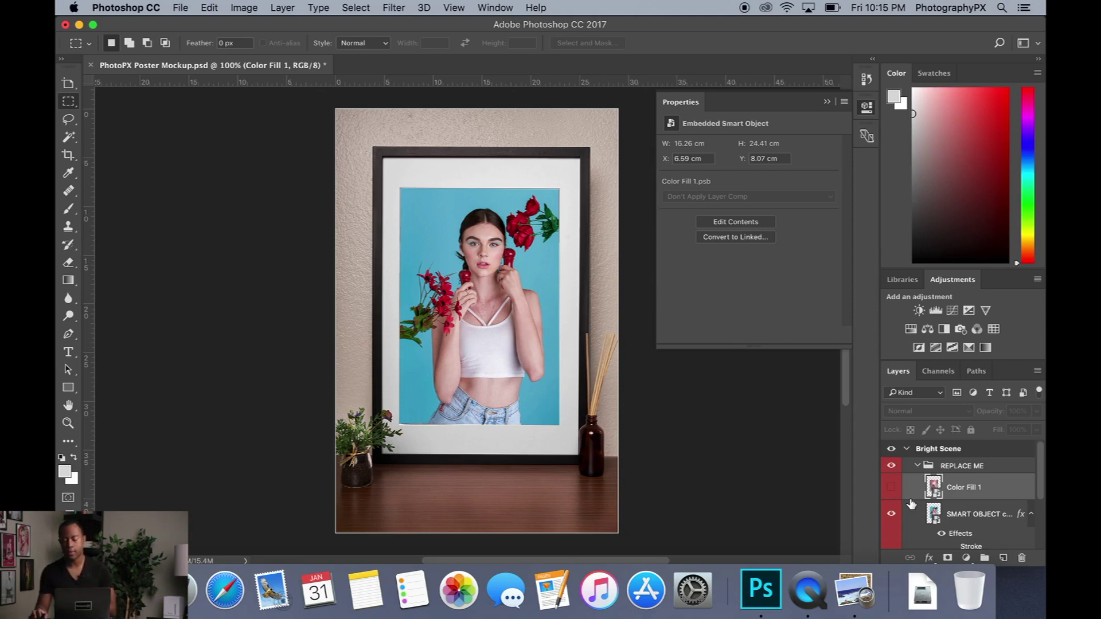
scroll(912, 504, "down", 3)
scroll(913, 503, "up", 3)
Step: Compare the two posters once more and leave the Color Fill 1 smart object visible
left_click(892, 492)
left_click(892, 493)
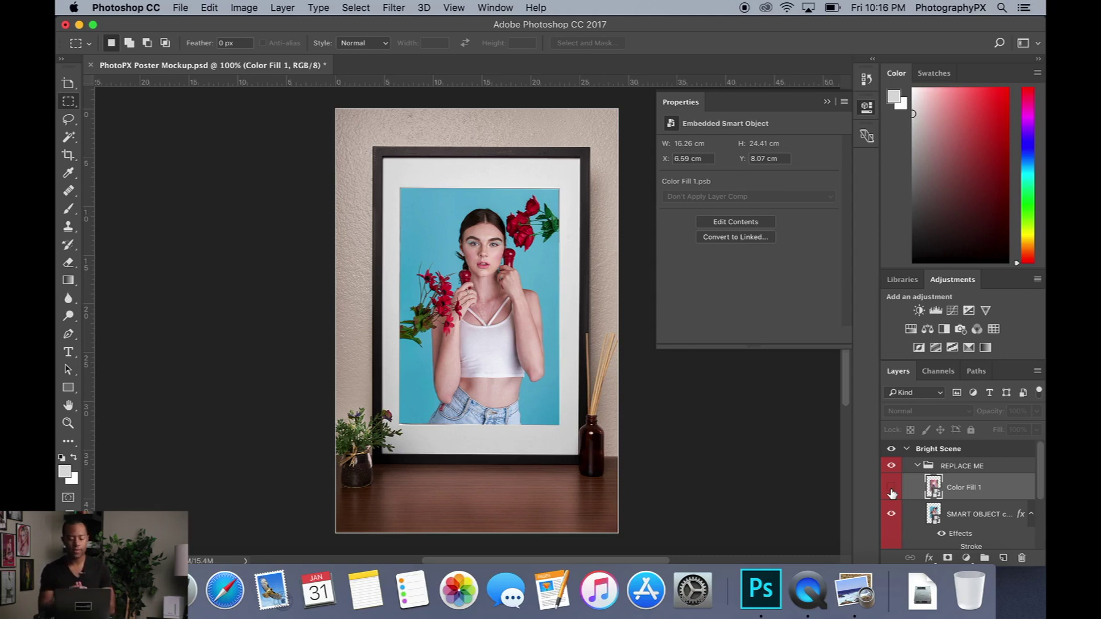
left_click(891, 493)
left_click(891, 493)
left_click(891, 492)
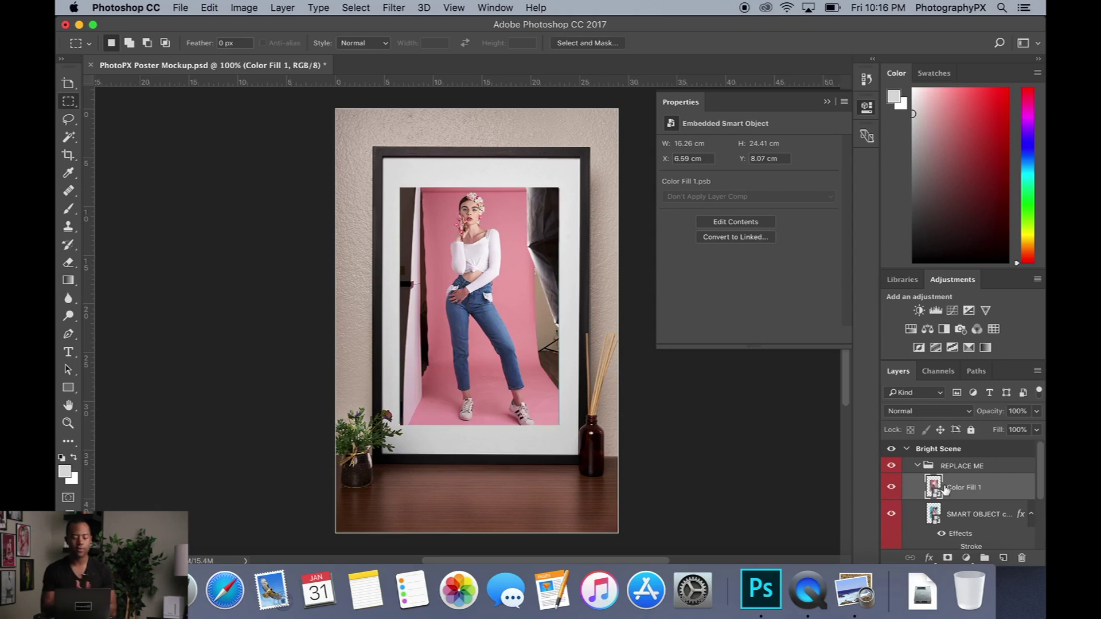
Step: Delete the Color Fill 1 smart object and open the contents of the SMART OBJECT copy layer for editing
key("BackSpace")
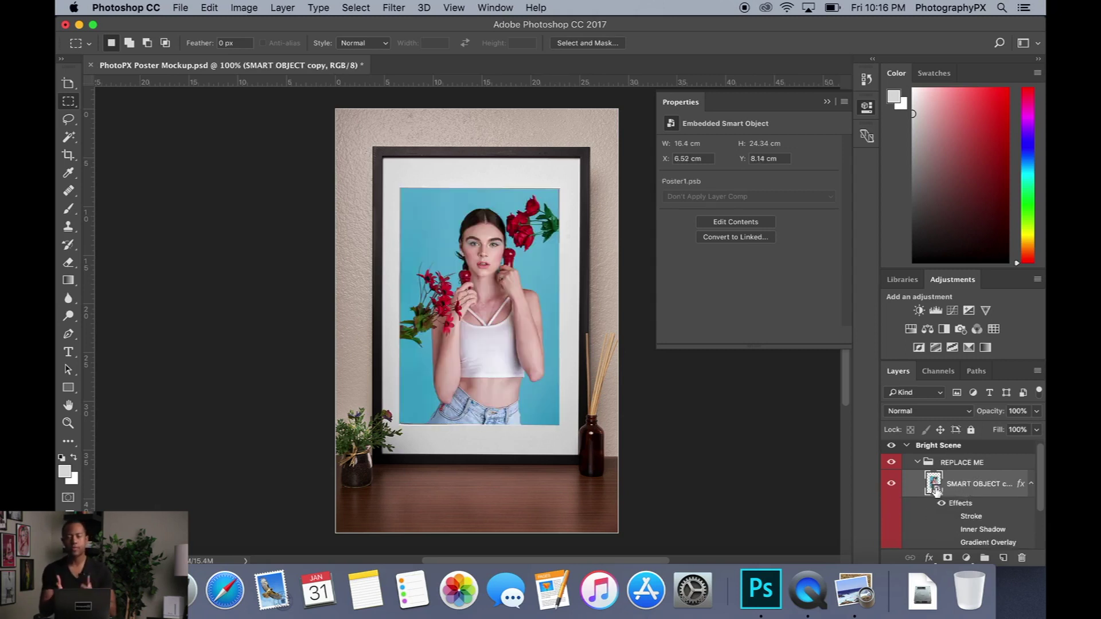
double_click(935, 491)
left_click(671, 235)
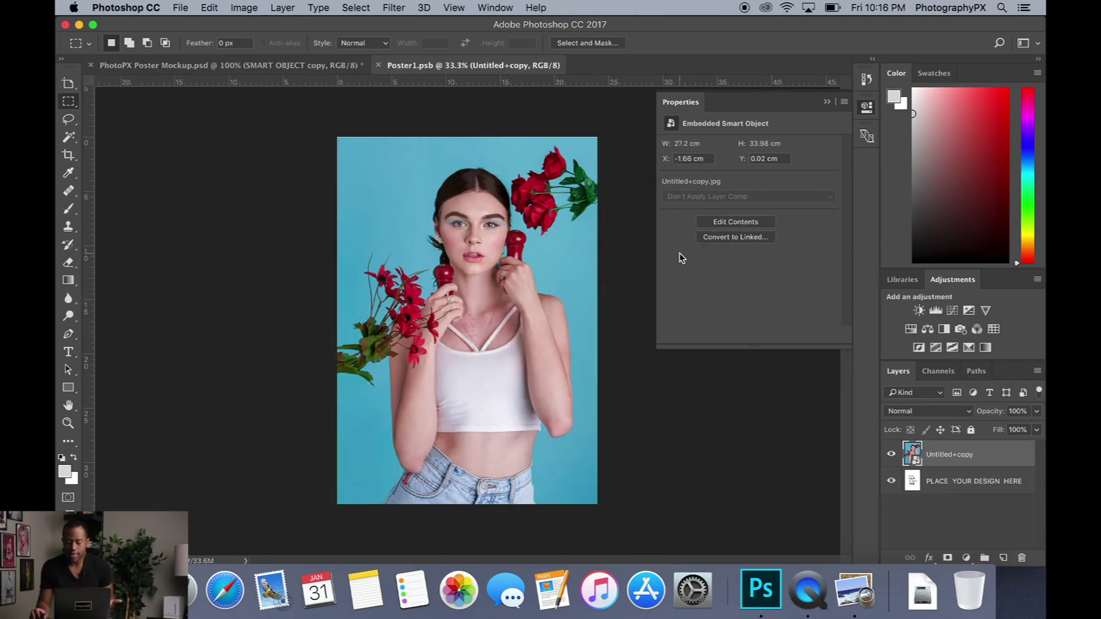
Step: Toggle the Untitled+copy layer's visibility to view the placeholder design beneath it, and close Poster1.psb with changes saved
left_click(891, 454)
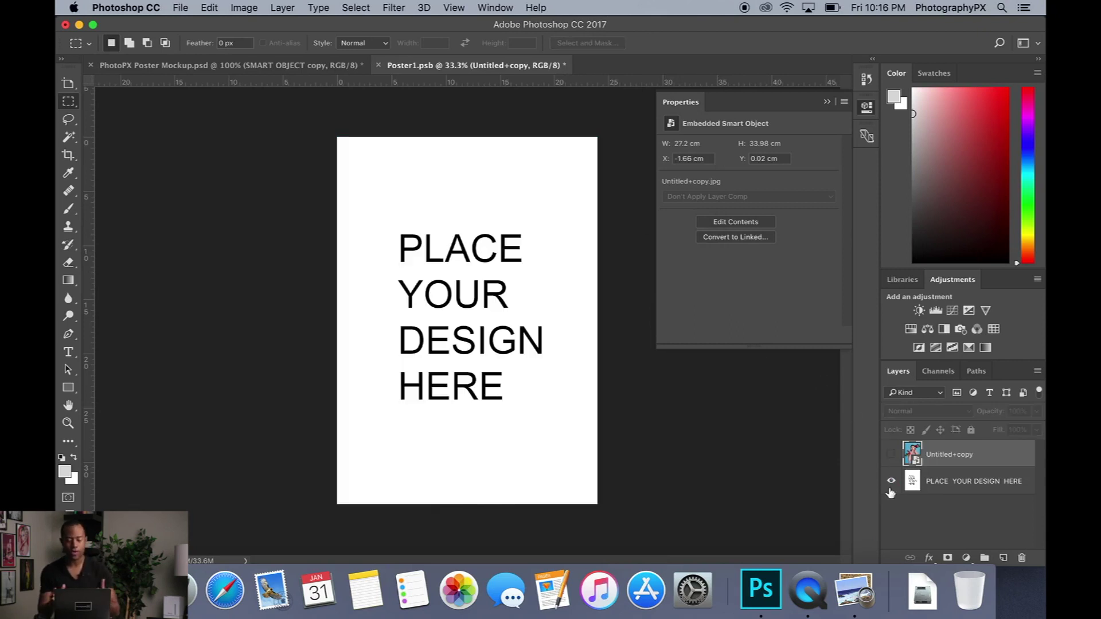
left_click(892, 455)
left_click(378, 65)
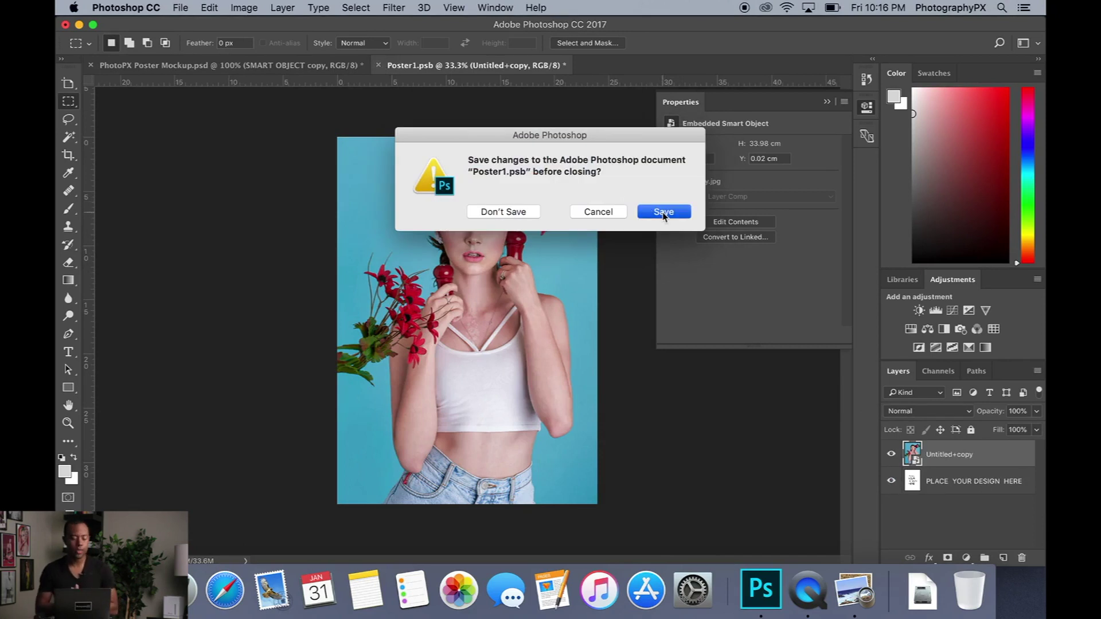
left_click(663, 213)
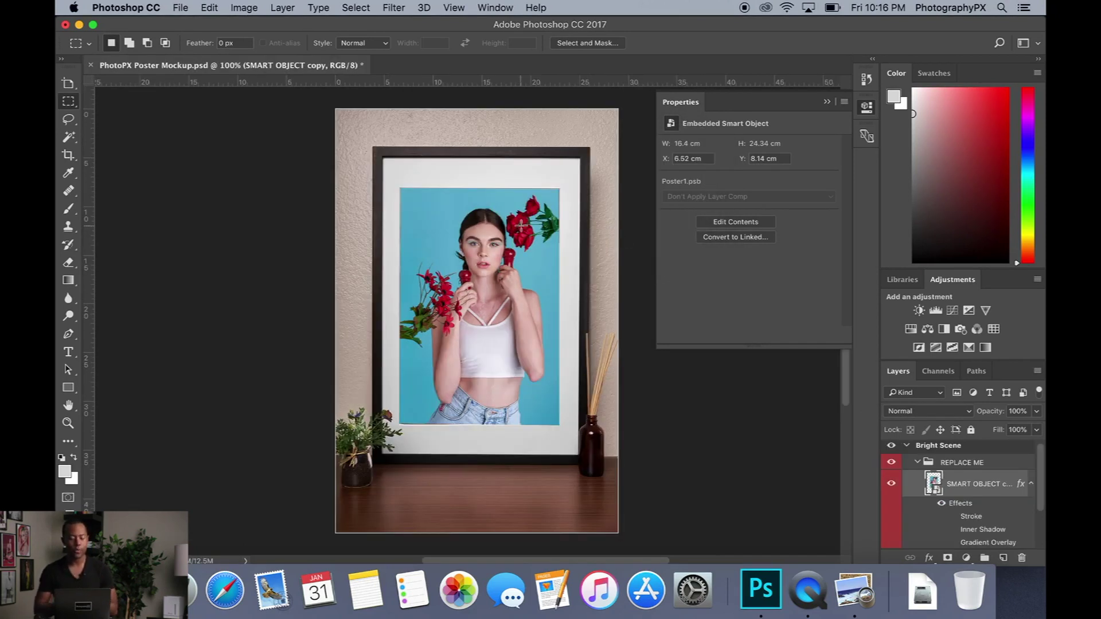
Step: Look through the mockup's layer stack and collapse the REPLACE ME group
scroll(954, 503, "down", 3)
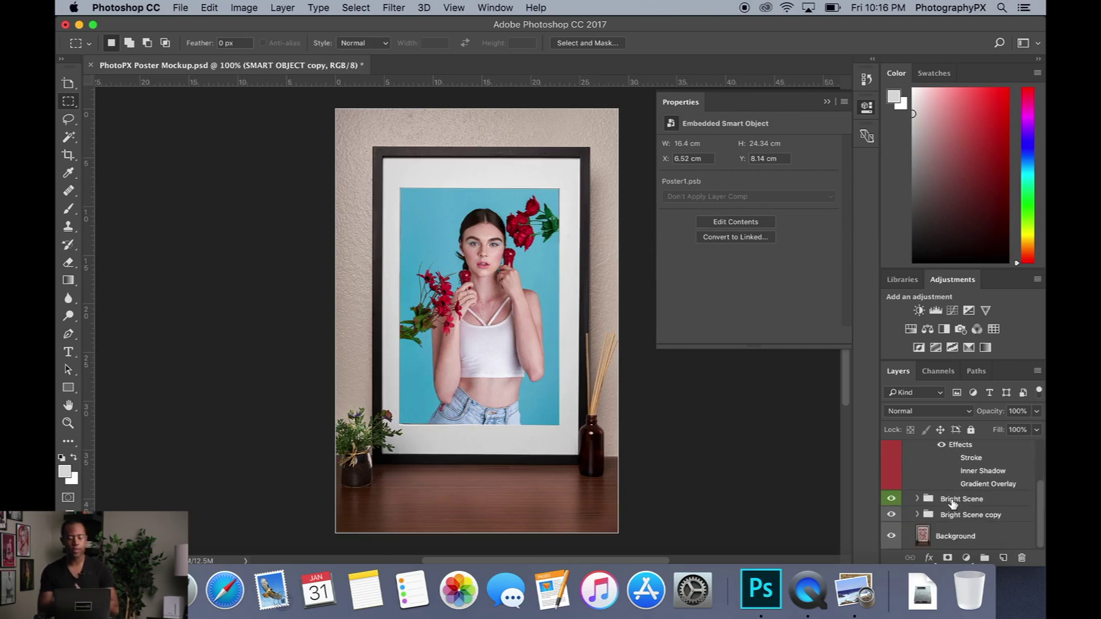
scroll(983, 485, "up", 2)
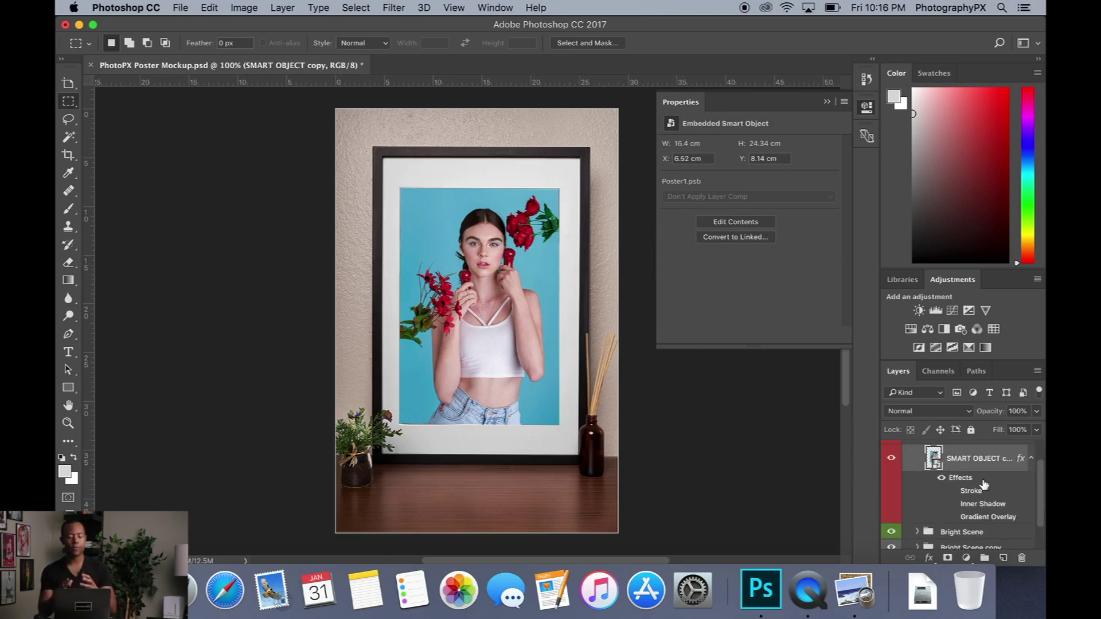
scroll(984, 484, "up", 2)
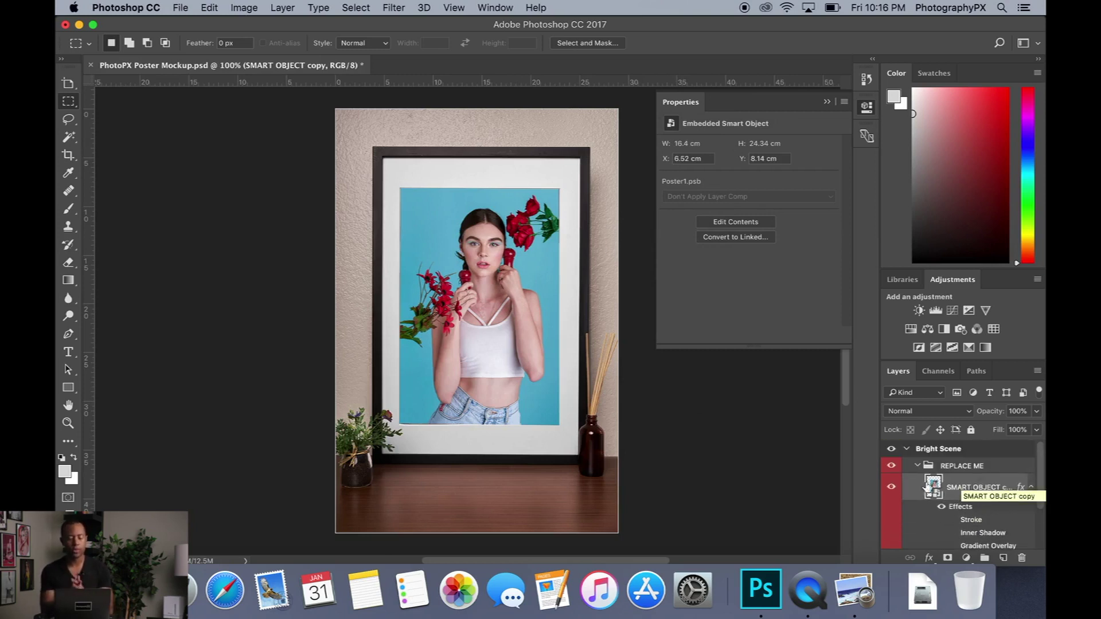
left_click(917, 467)
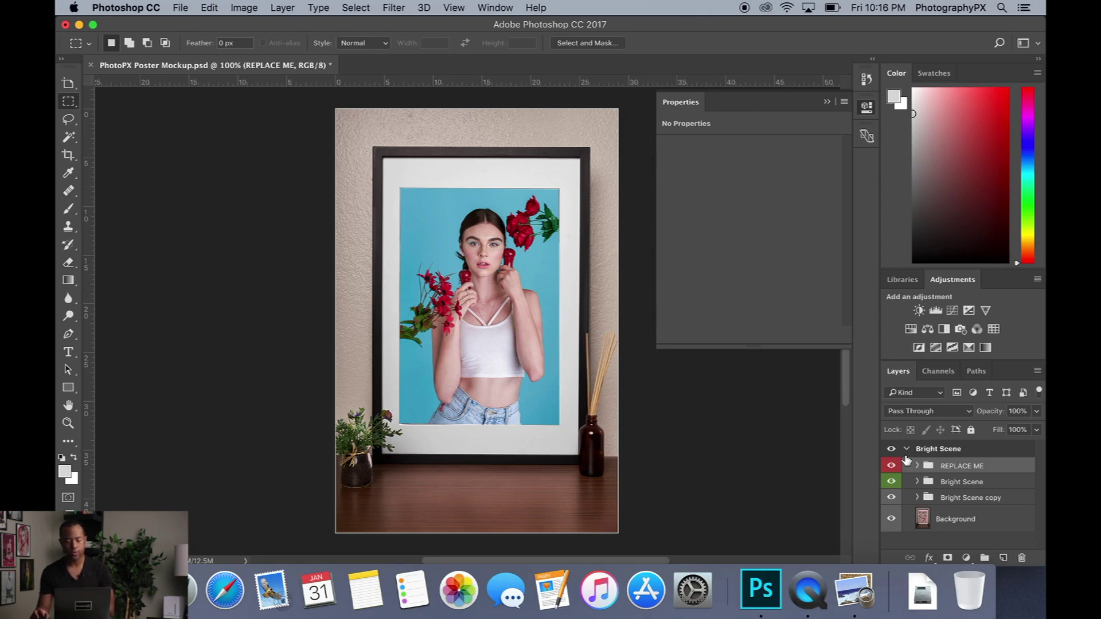
Step: Toggle the visibility of the REPLACE ME, Bright Scene and Bright Scene copy groups to compare the mockup with the original background photo
left_click(895, 482)
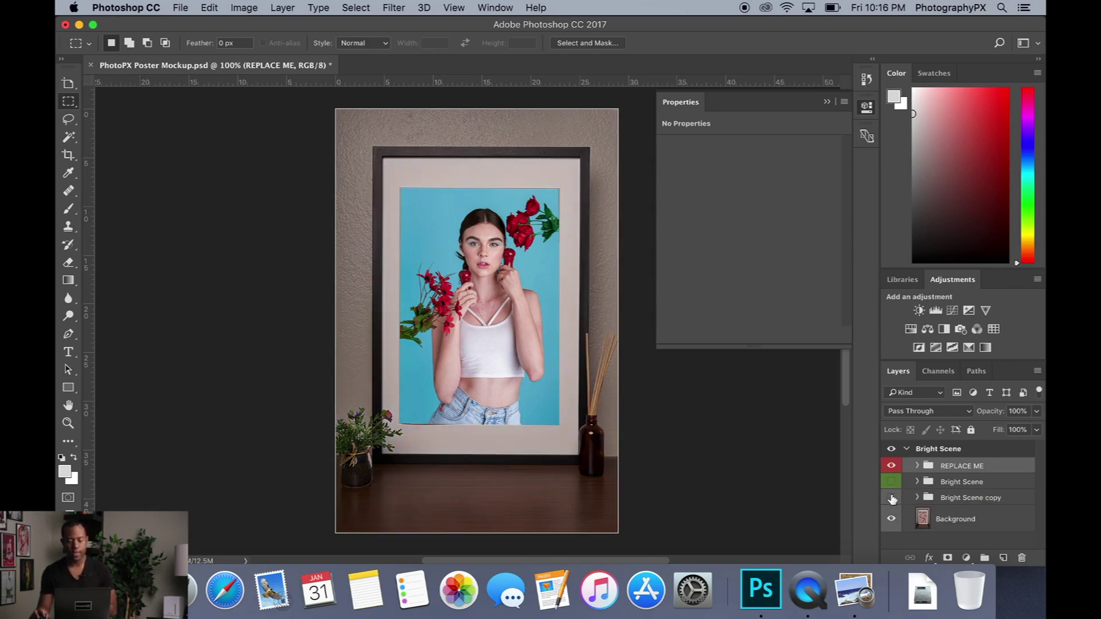
left_click(892, 498)
left_click(892, 469)
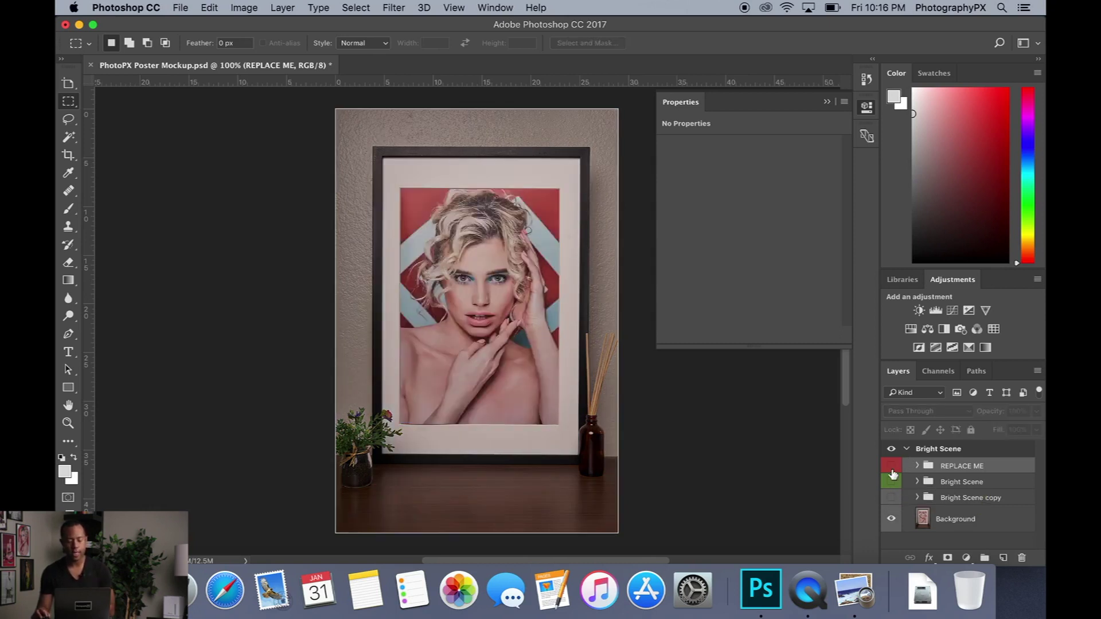
left_click(892, 467)
left_click(892, 482)
left_click(892, 498)
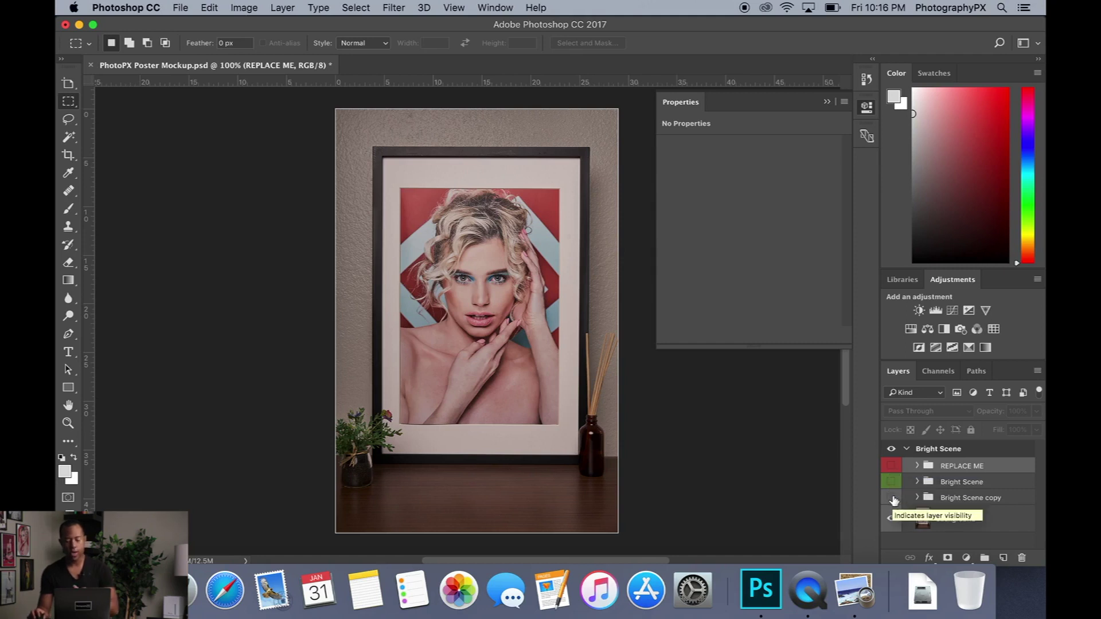